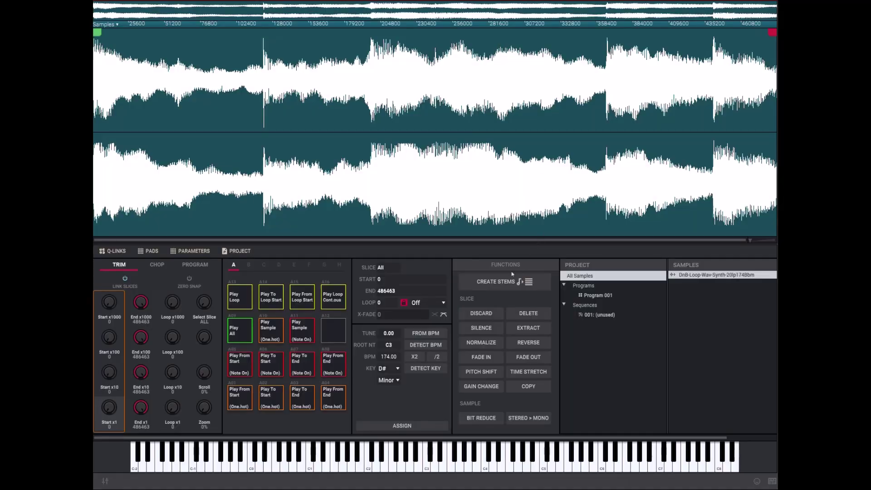
# - Run Create Stems on the loop, dismiss the initialisation error, and run it again
pyautogui.click(505, 282)
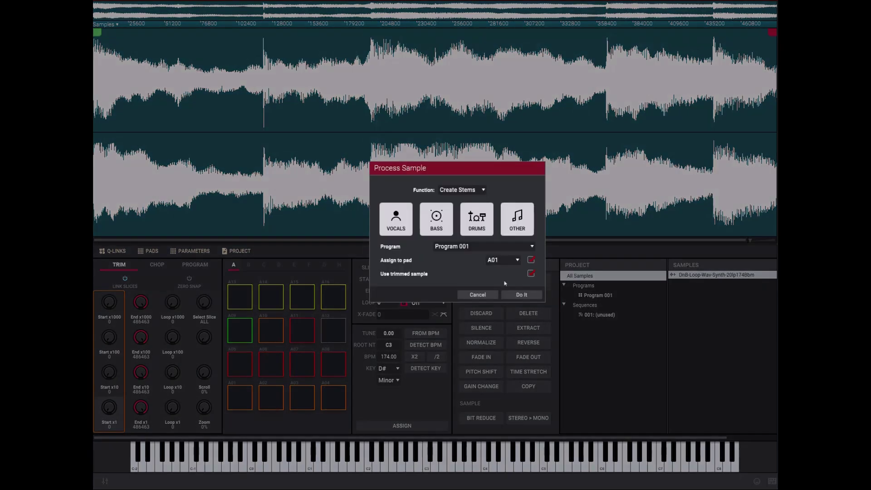
pyautogui.click(521, 295)
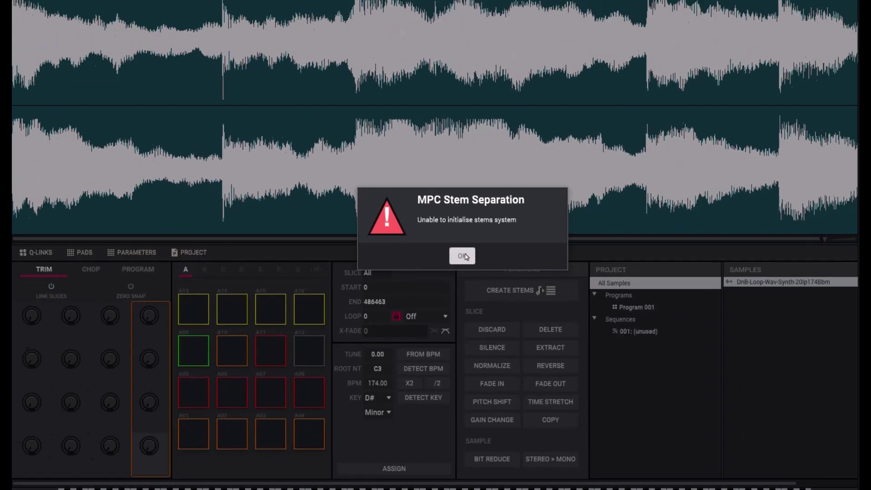
pyautogui.click(474, 260)
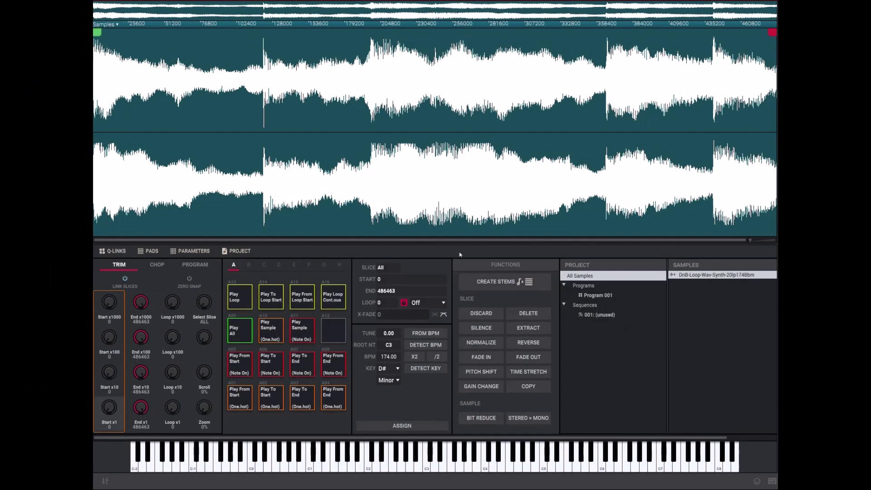
pyautogui.click(498, 285)
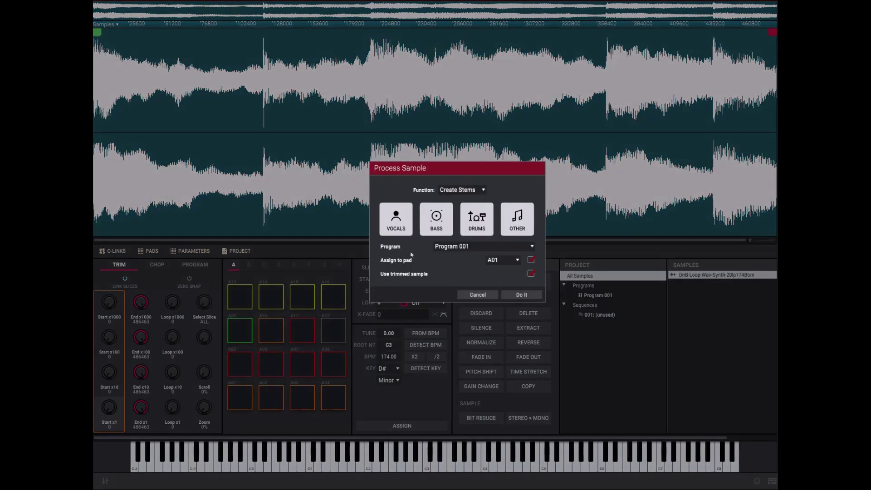
pyautogui.click(522, 295)
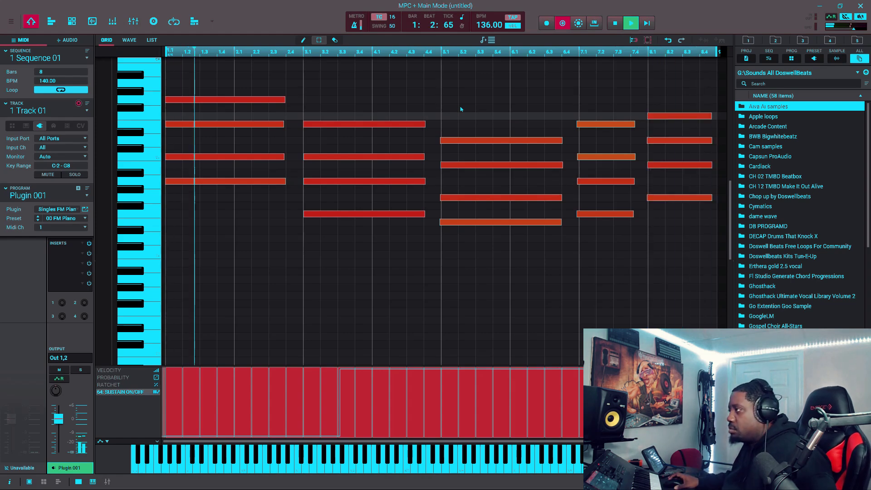
# - Stop recording and hold the sustain pedal at 127 across the whole sequence
pyautogui.click(563, 23)
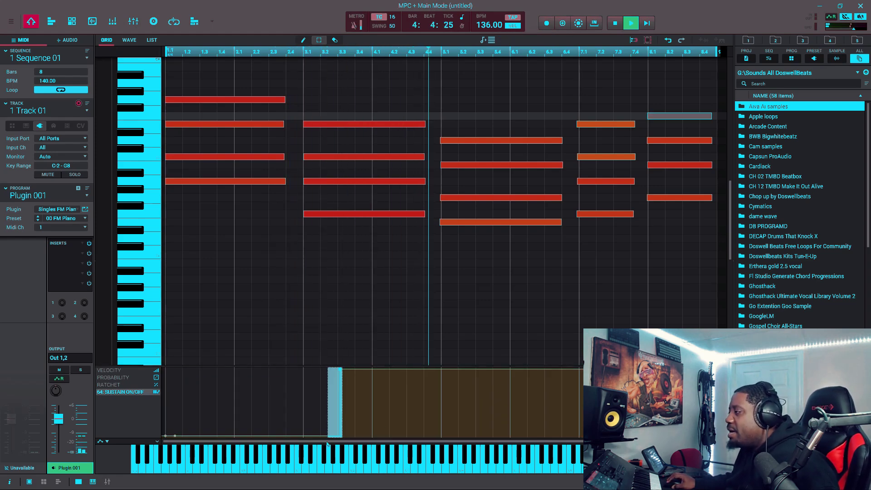
pyautogui.moveTo(171, 433); pyautogui.dragTo(176, 369)
pyautogui.moveTo(177, 434); pyautogui.dragTo(173, 369)
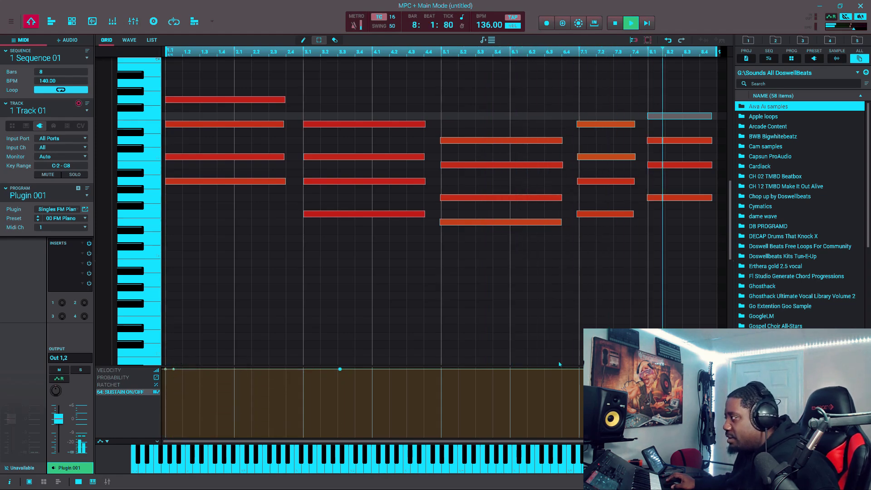
# - Marquee-select the lowest note of every chord across the eight bars
pyautogui.moveTo(231, 227); pyautogui.dragTo(273, 180)
pyautogui.moveTo(282, 260); pyautogui.dragTo(494, 220)
pyautogui.moveTo(559, 265); pyautogui.dragTo(684, 208)
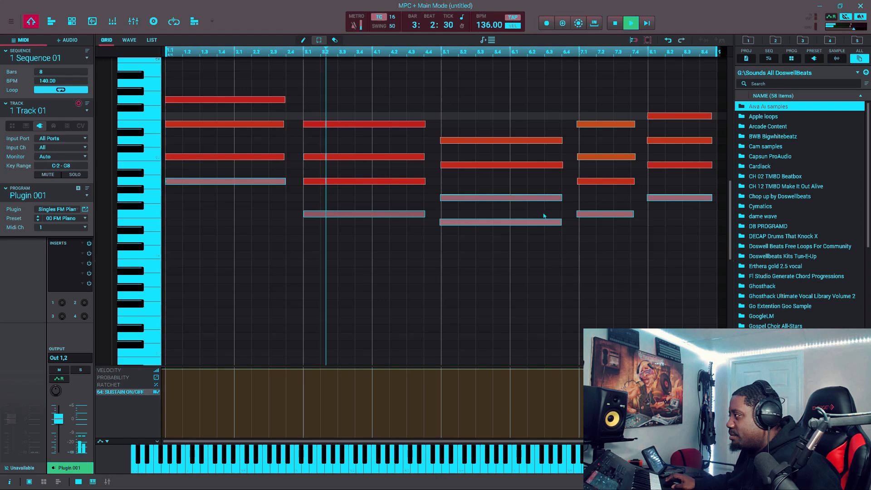
pyautogui.keyDown('shift'); pyautogui.click(521, 199); pyautogui.keyUp('shift')
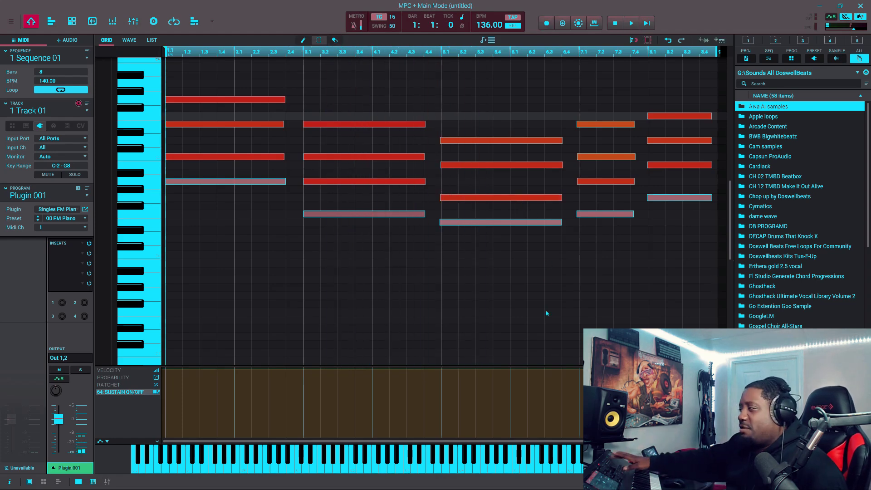
# - Shift the selected bass notes down an octave and play back to hear them
pyautogui.press('space')
pyautogui.hotkey('ctrl', 'c')
pyautogui.hotkey('shift', 'Down')
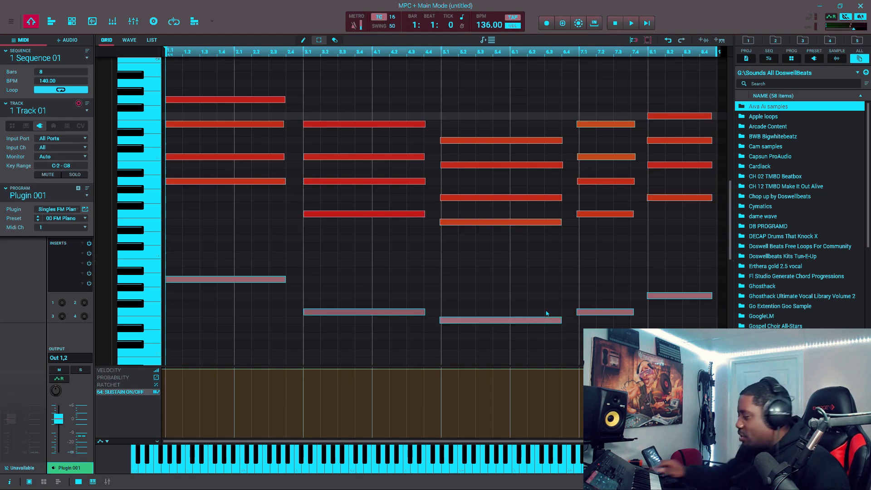
pyautogui.press('space')
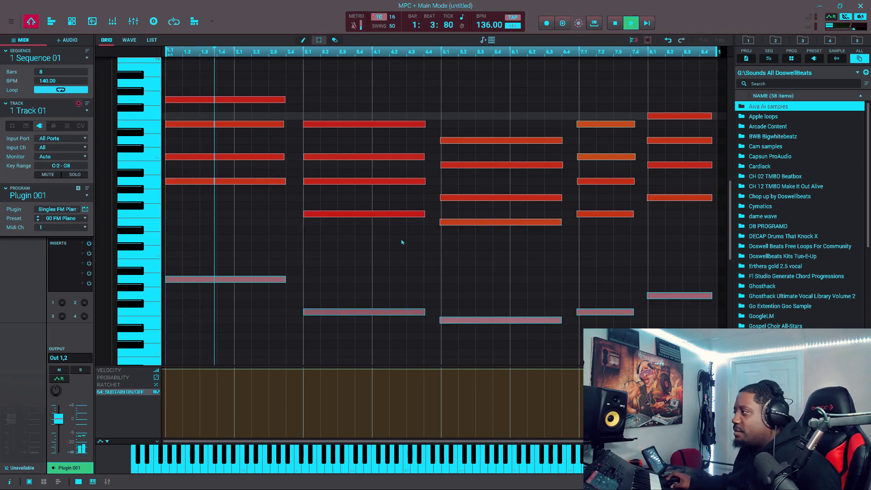
pyautogui.scroll(2, 376, 248)
pyautogui.scroll(1, 376, 248)
pyautogui.scroll(-1, 376, 248)
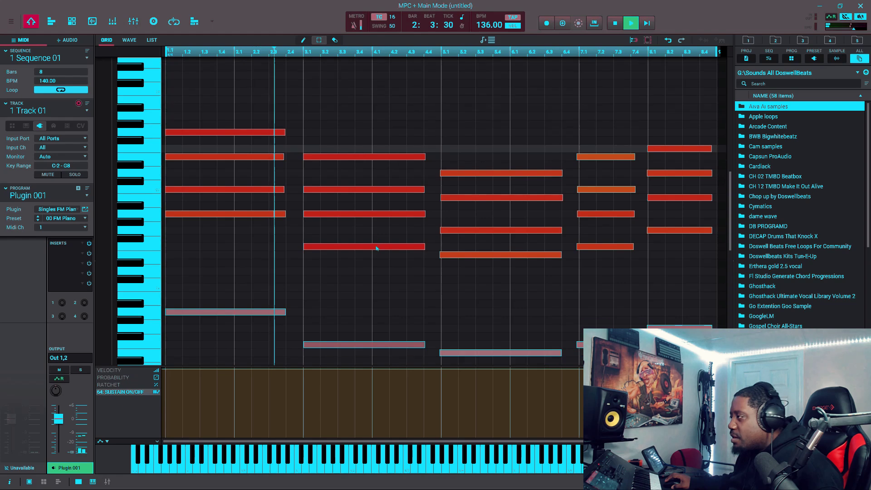
# - Select one middle tone from the chords in bars 1, 3, 5, 7 and 8
pyautogui.click(240, 189)
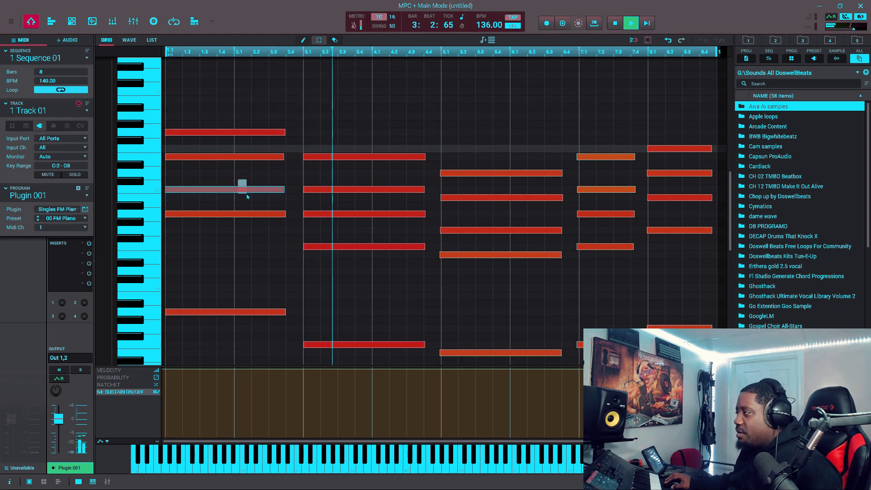
pyautogui.keyDown('shift'); pyautogui.click(329, 214); pyautogui.keyUp('shift')
pyautogui.keyDown('shift'); pyautogui.click(503, 230); pyautogui.keyUp('shift')
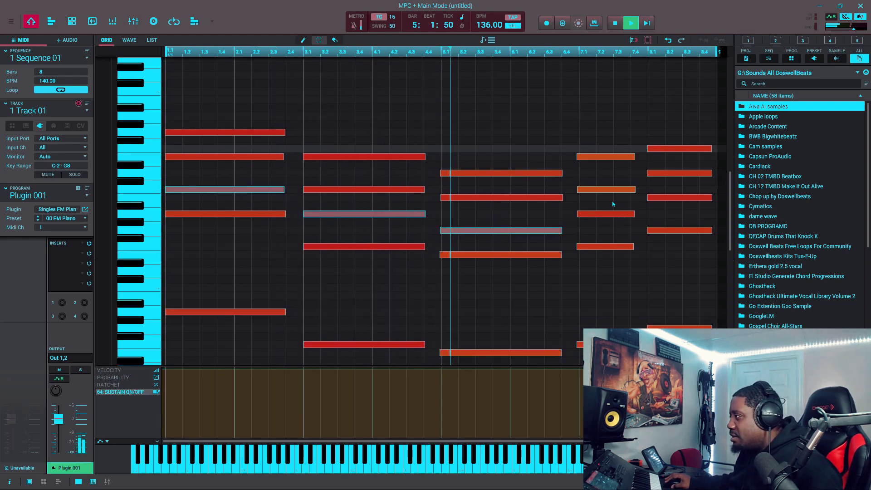
pyautogui.keyDown('shift'); pyautogui.click(619, 214); pyautogui.keyUp('shift')
pyautogui.keyDown('shift'); pyautogui.click(680, 198); pyautogui.keyUp('shift')
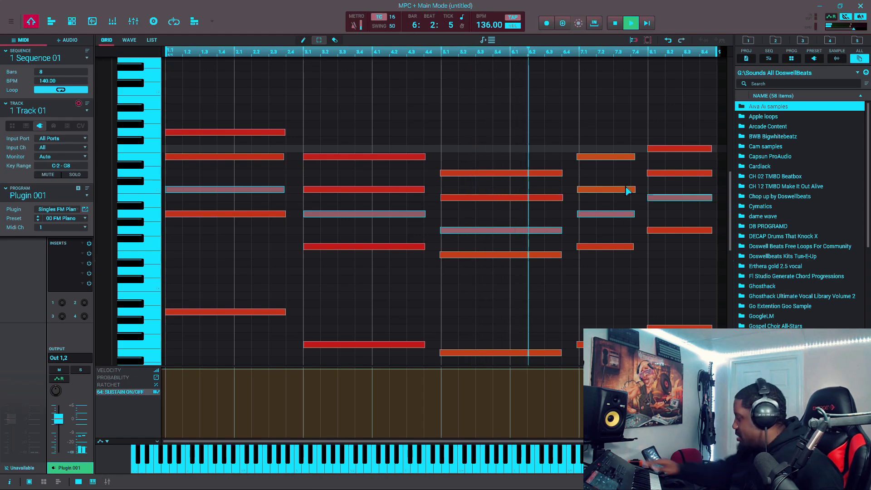
# - Copy the selected chord tones, paste them an octave higher, and audition the fuller chords
pyautogui.press('space')
pyautogui.press('e')
pyautogui.hotkey('ctrl', 'c')
pyautogui.hotkey('ctrl', 'v')
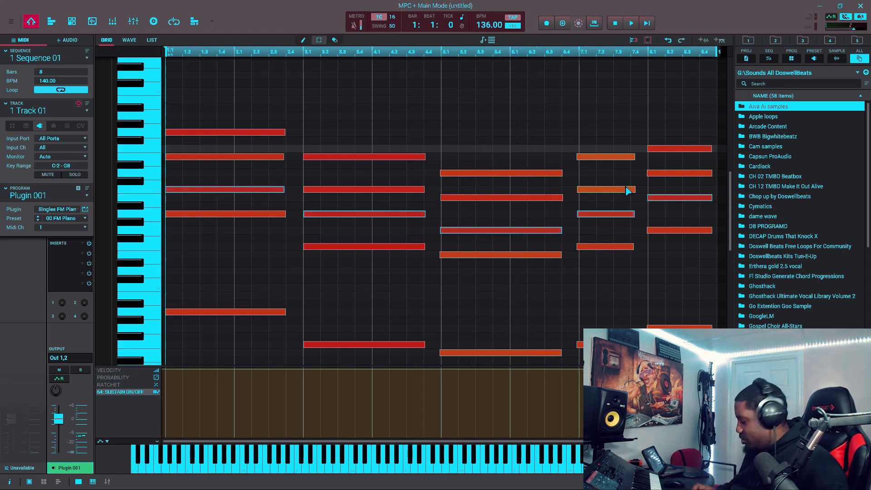
pyautogui.hotkey('shift', 'Up')
pyautogui.press('space')
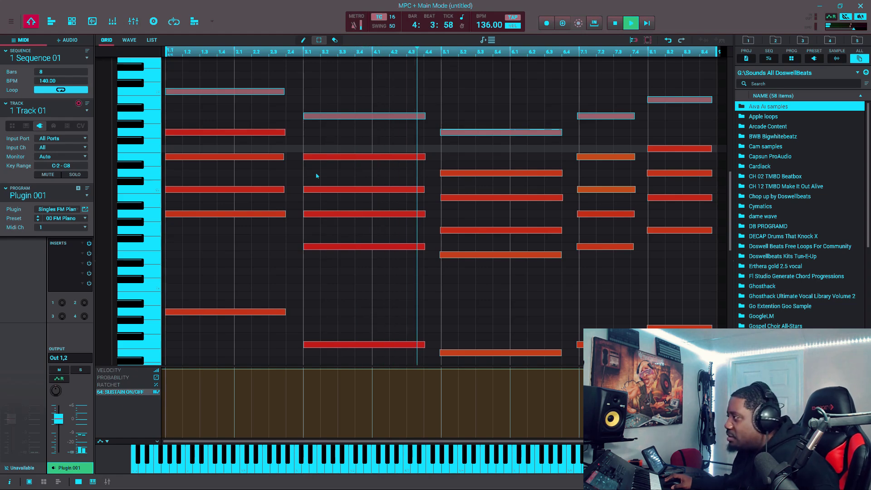
pyautogui.scroll(-1, 321, 198)
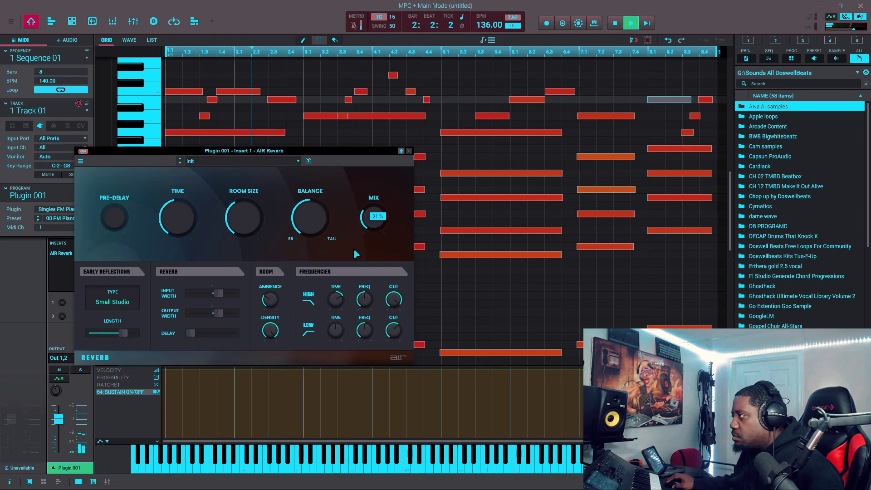
# - Close the reverb window and search insert 2's effect list for 'flav'
pyautogui.click(410, 152)
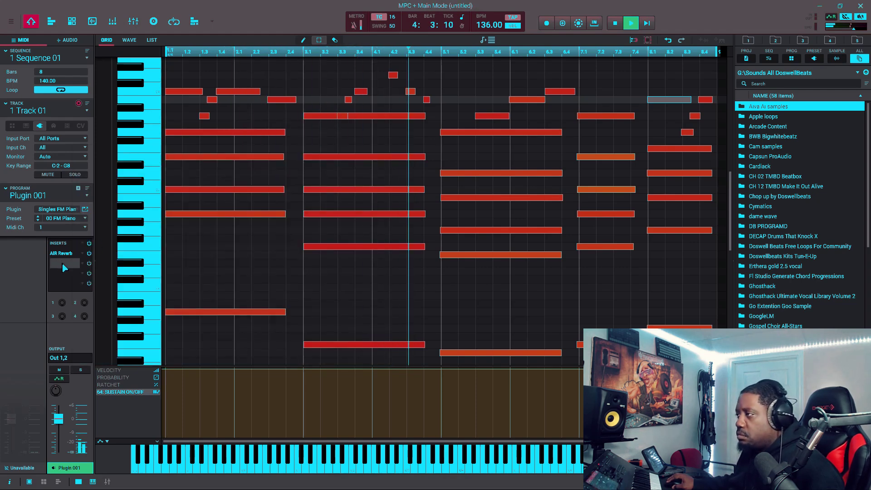
pyautogui.click(73, 253)
pyautogui.click(115, 183)
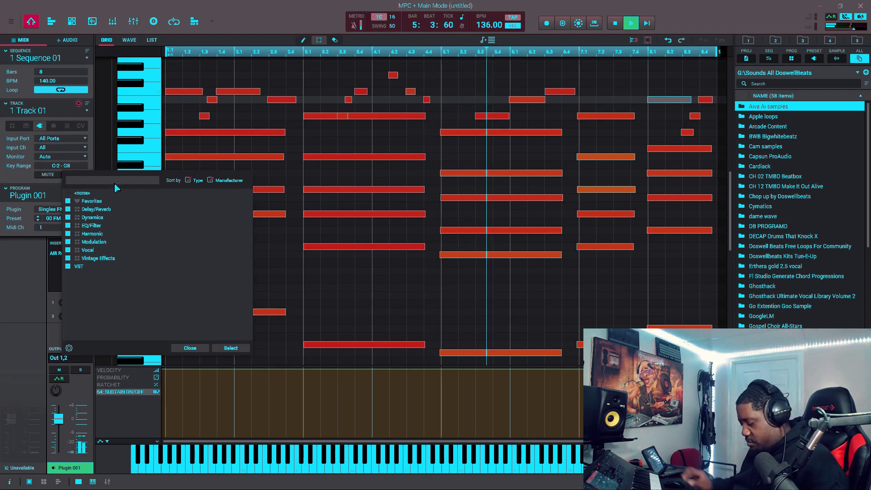
pyautogui.write('flav')
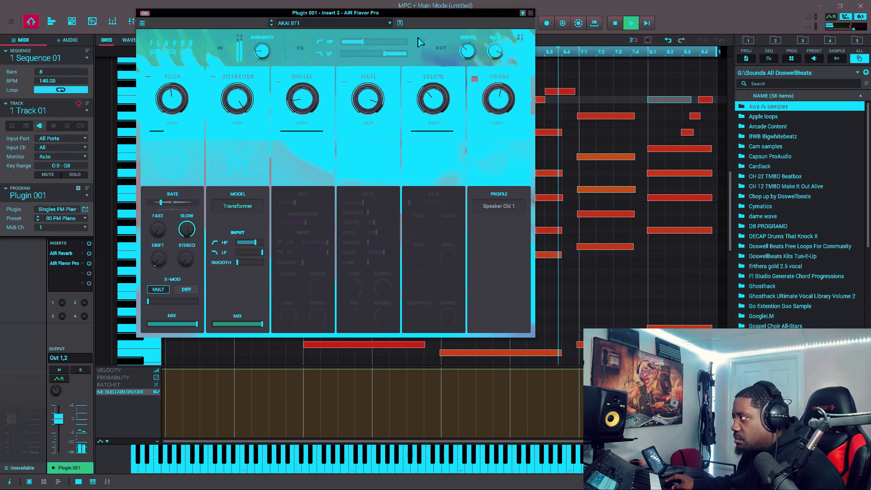
# - Close Flavor Pro and load FabFilter Pro-Q 3 on insert 3
pyautogui.click(531, 14)
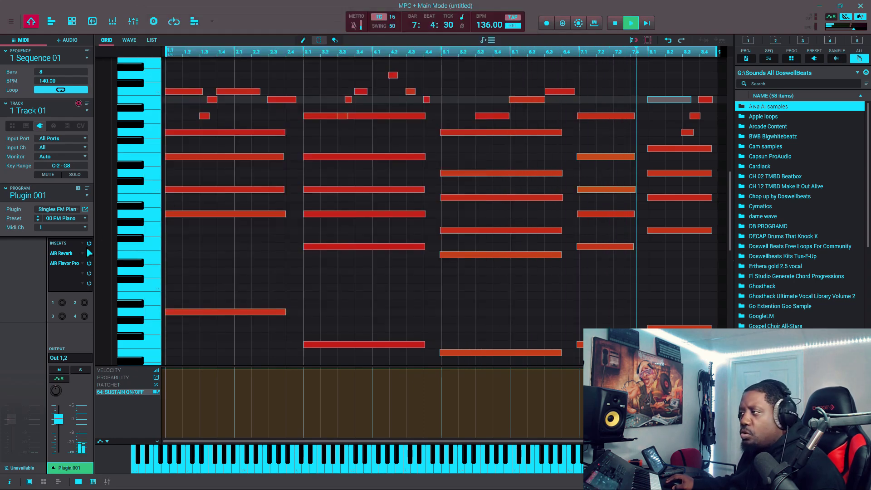
pyautogui.click(73, 274)
pyautogui.click(234, 216)
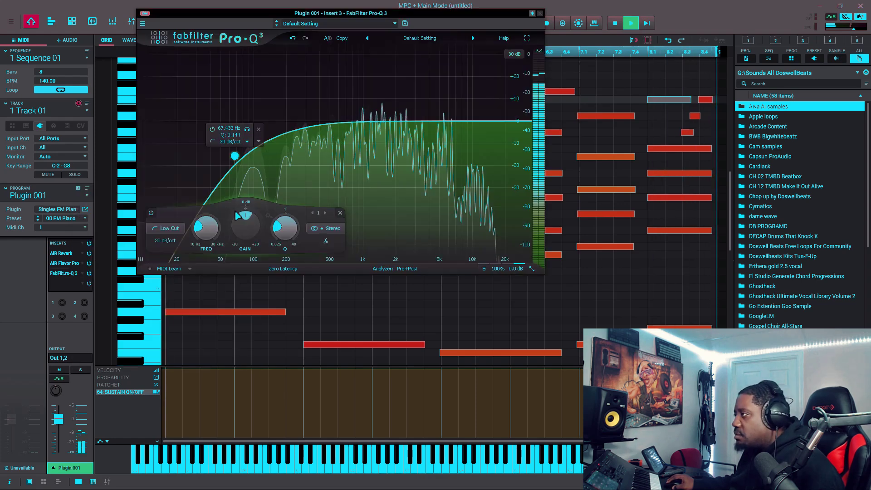
# - Add a Pro-Q 3 high-cut band at about 5 kHz and close the EQ
pyautogui.click(520, 121)
pyautogui.moveTo(520, 122); pyautogui.dragTo(443, 131)
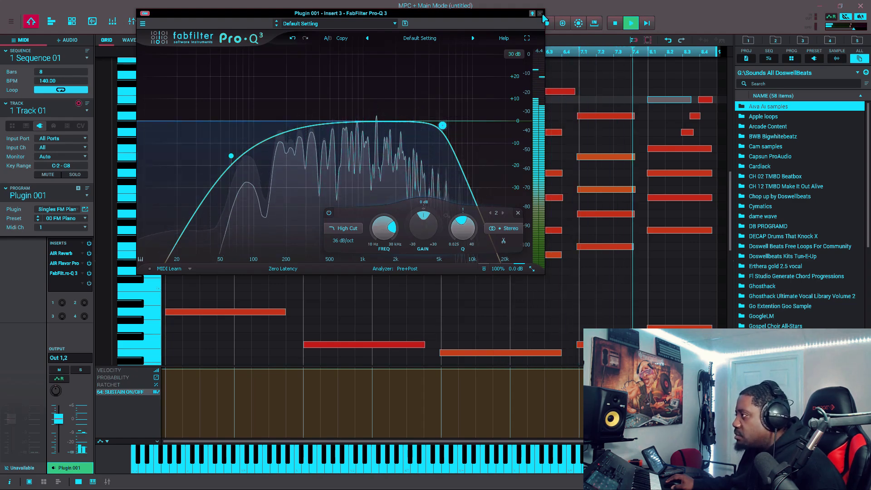
pyautogui.click(540, 14)
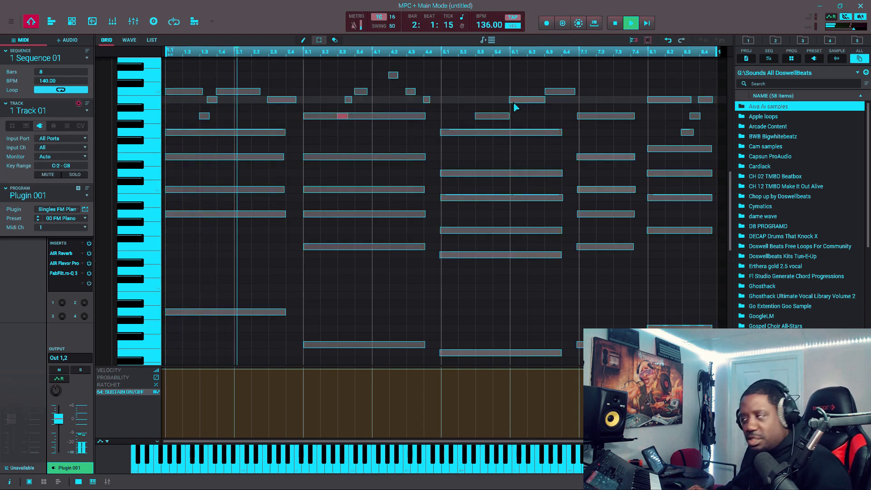
# - Switch the inspector's Track selector to the unused Track 2
pyautogui.scroll(-3, 516, 107)
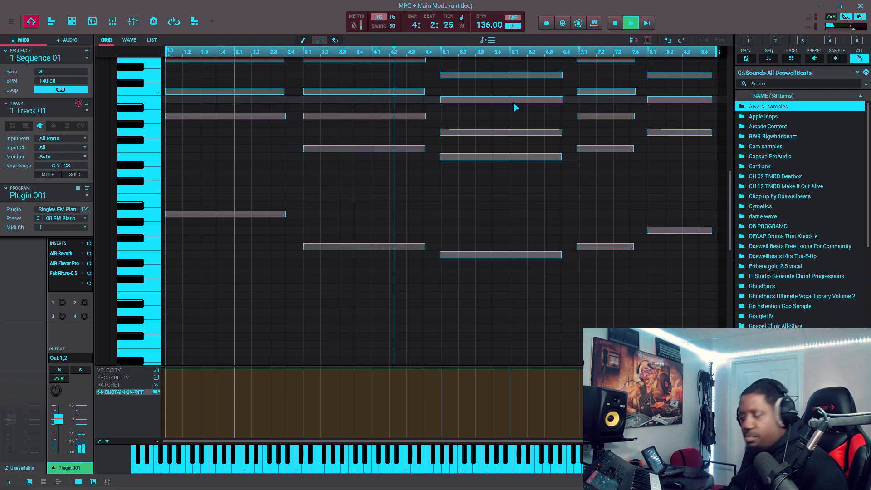
pyautogui.scroll(3, 516, 107)
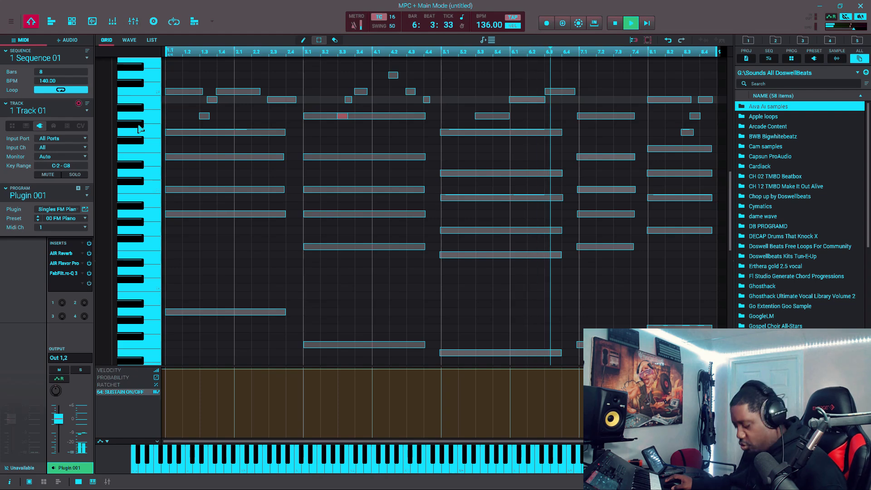
pyautogui.click(87, 110)
pyautogui.click(71, 130)
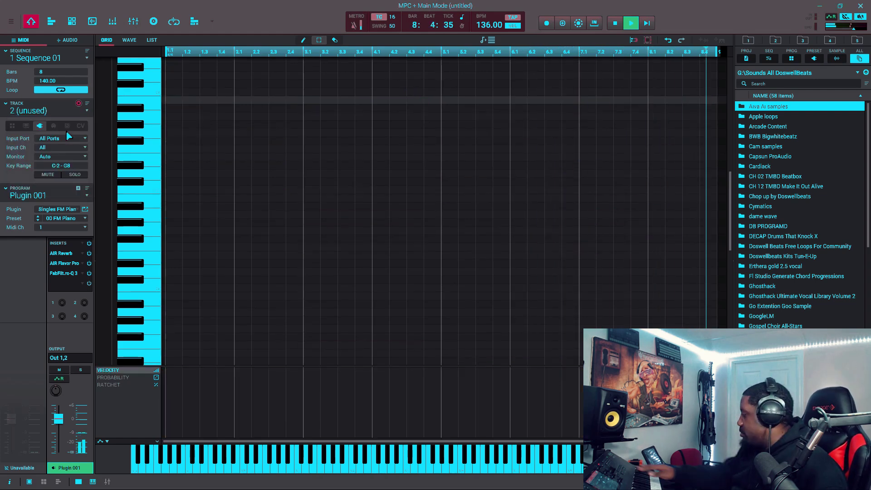
# - Record the chords on Track 2, delete the top melody notes, and open the Xpand!2 editor
pyautogui.press('space')
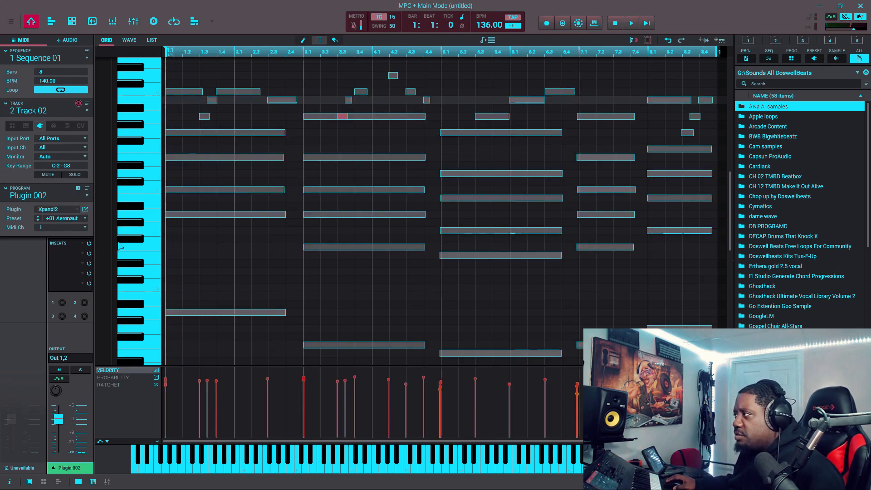
pyautogui.moveTo(183, 73); pyautogui.dragTo(349, 123)
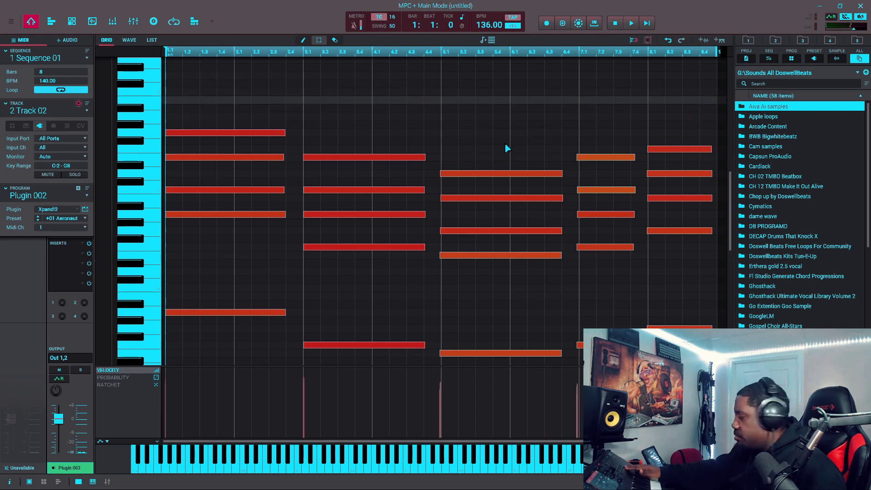
pyautogui.press('space')
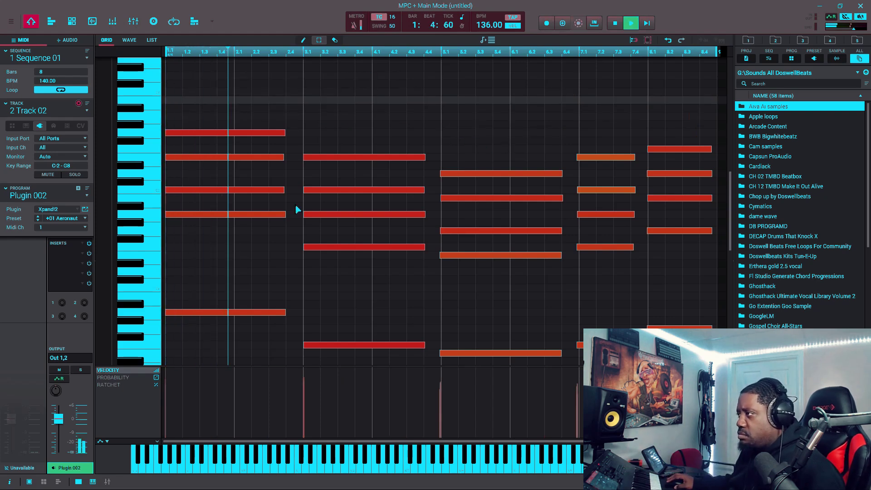
pyautogui.moveTo(62, 429)
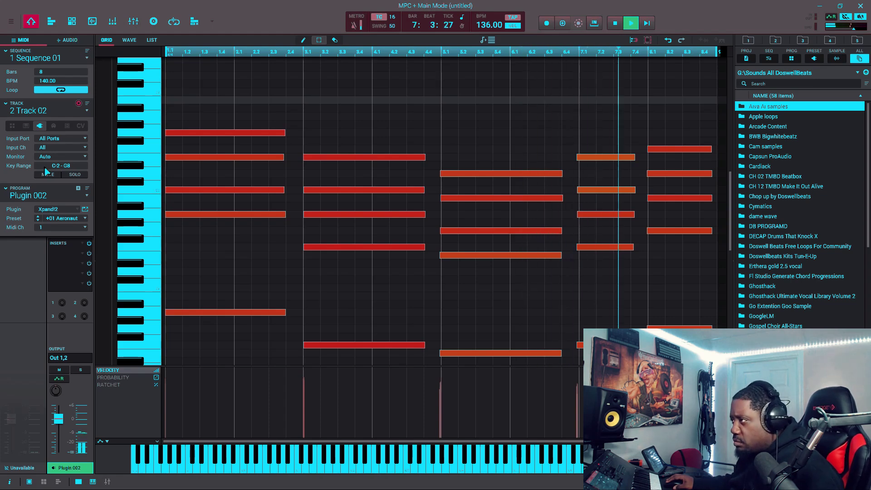
pyautogui.click(85, 210)
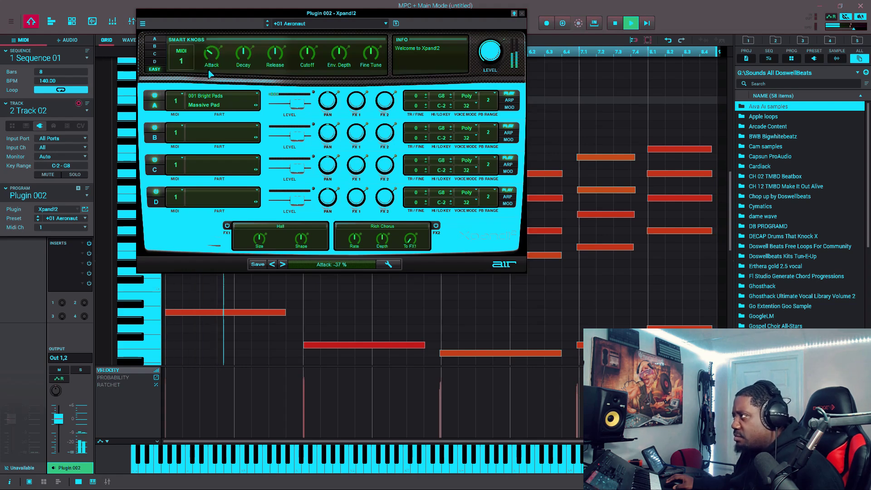
# - Move the Xpand!2 window aside, return to Track 1, and nudge the C4 melody note earlier
pyautogui.moveTo(245, 13); pyautogui.dragTo(152, 110)
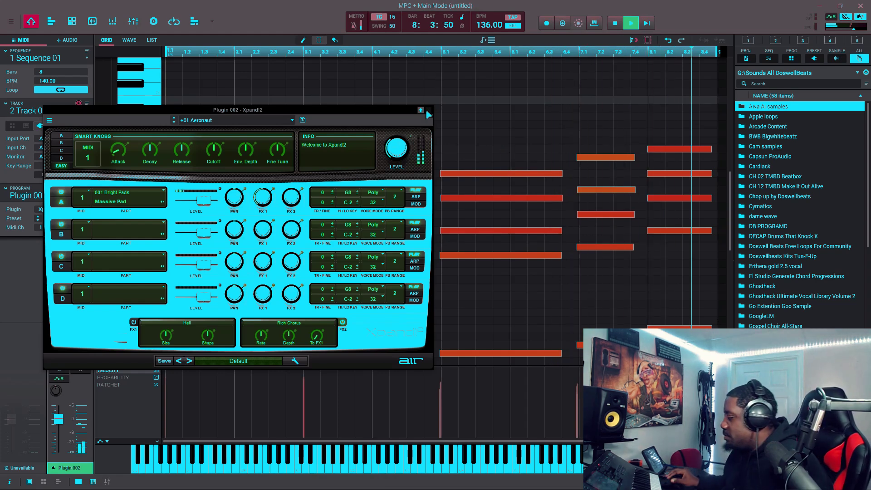
pyautogui.press('Up')
pyautogui.moveTo(222, 162); pyautogui.dragTo(219, 163)
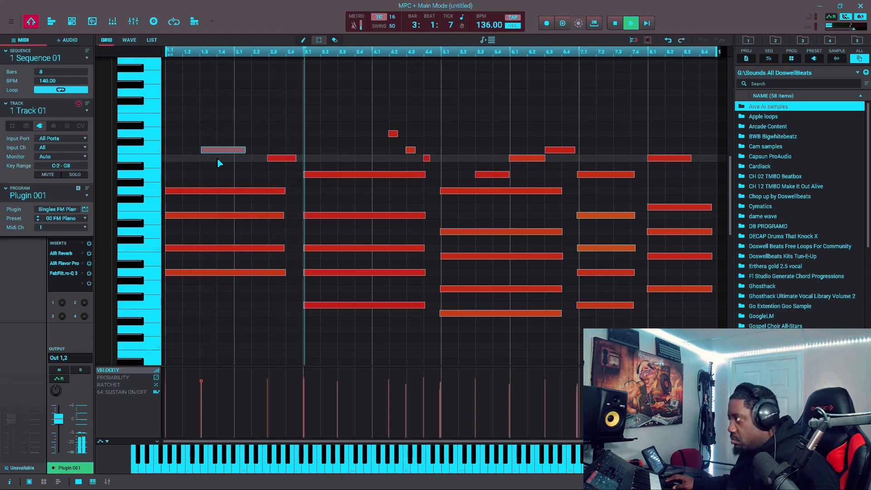
# - Remove three unwanted melody notes, switch to the Xpand!2 track, and restart playback
pyautogui.hotkey('ctrl', 'z')
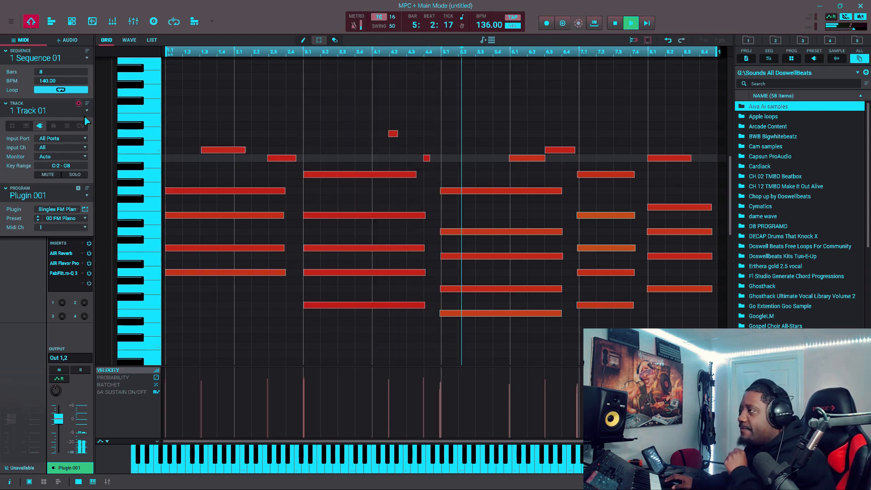
pyautogui.click(88, 113)
pyautogui.click(32, 131)
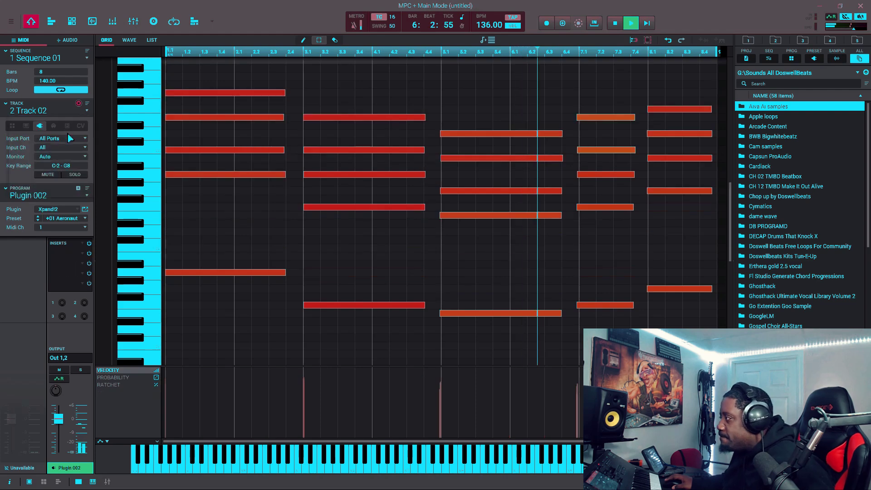
pyautogui.scroll(-1, 229, 216)
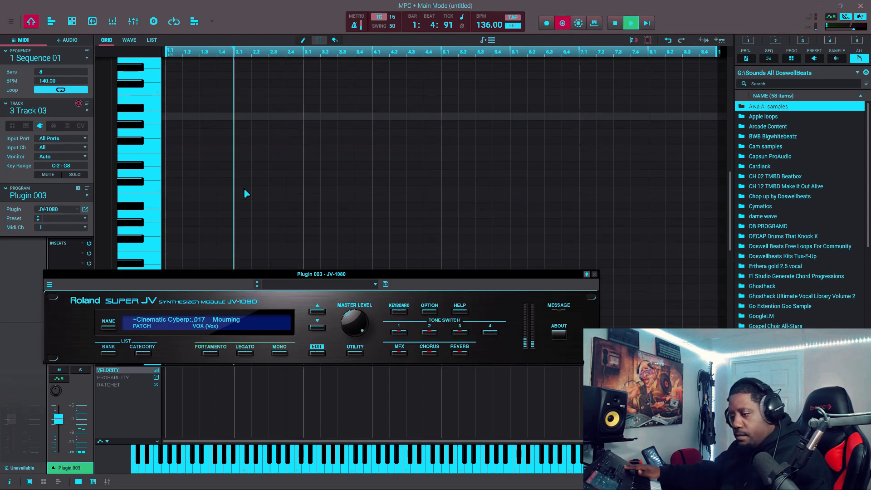
pyautogui.press('space')
pyautogui.press('space')
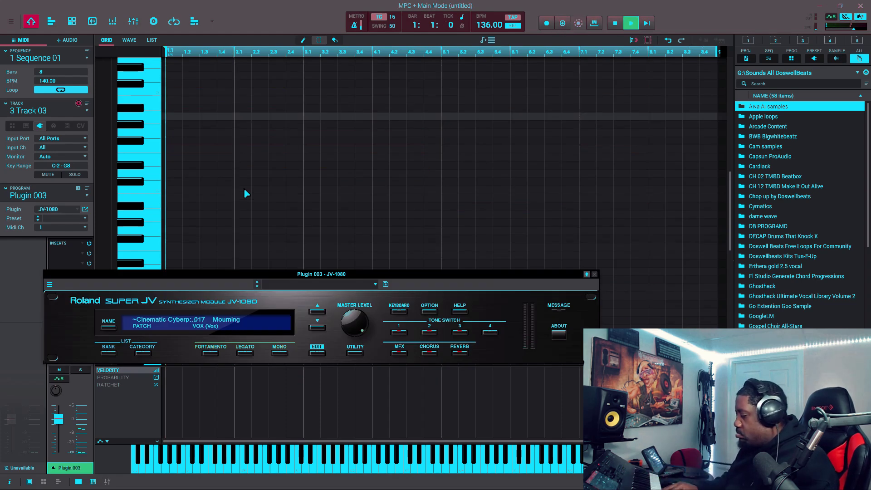
# - Overdub a sparse JV-1080 Mourning vox line with pitch bends on Track 3, then view the notes
pyautogui.hotkey('shift', 'r')
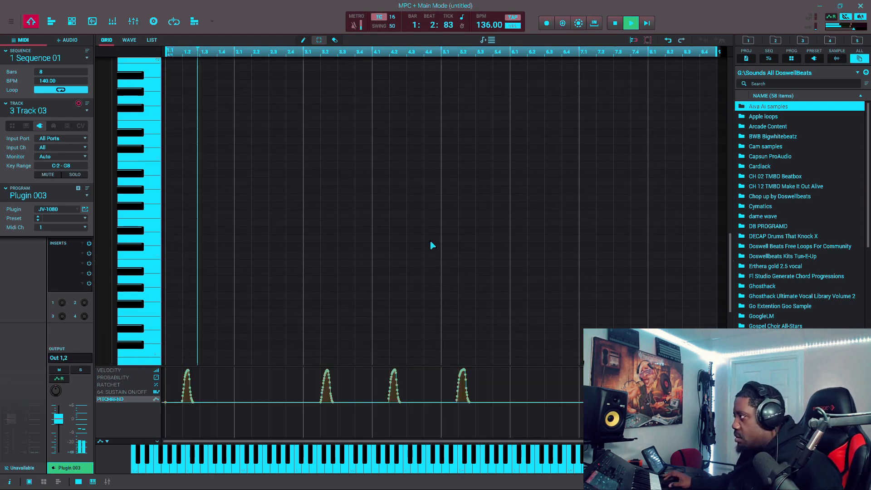
pyautogui.scroll(8, 432, 245)
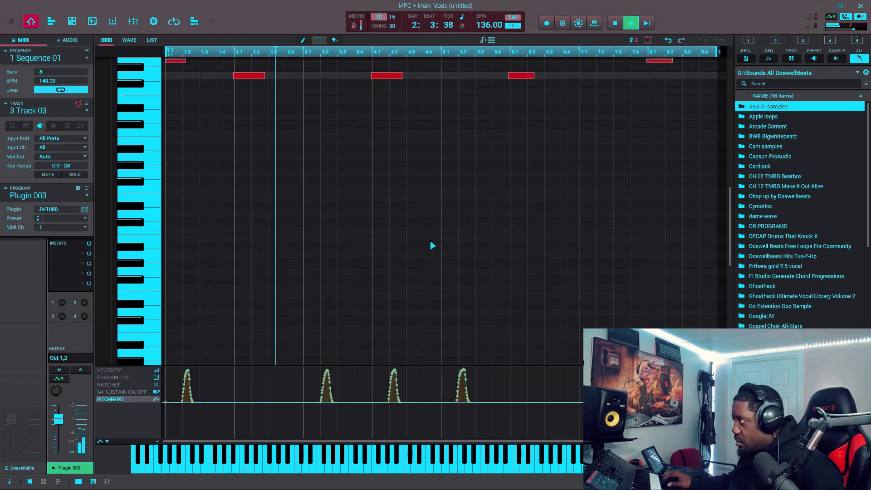
pyautogui.scroll(5, 432, 245)
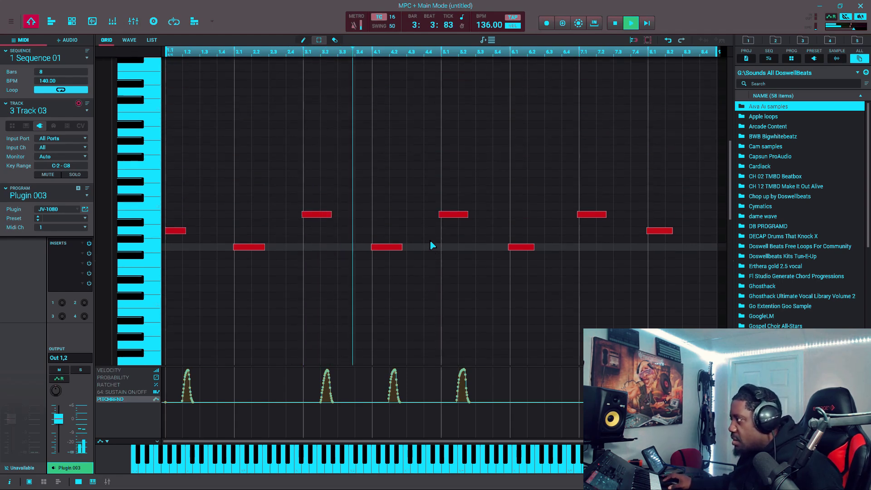
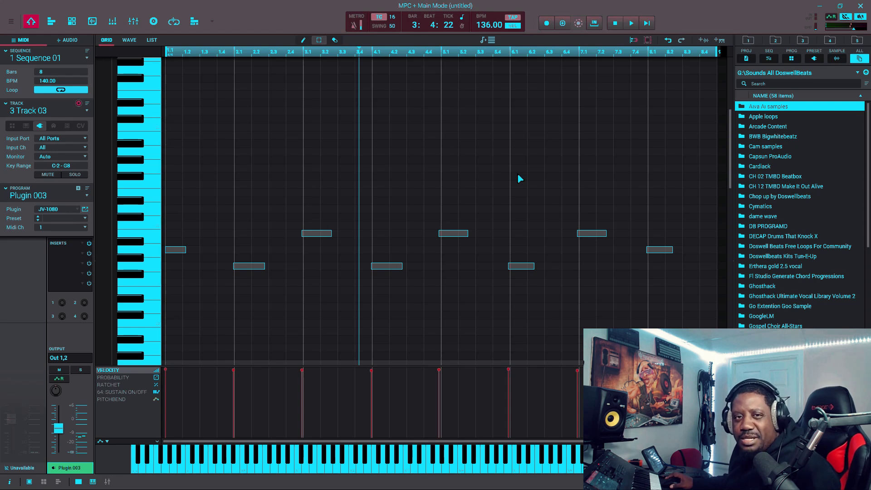
# - Play the eight-bar JV-1080 pattern on Track 03 from the start
pyautogui.press('space')
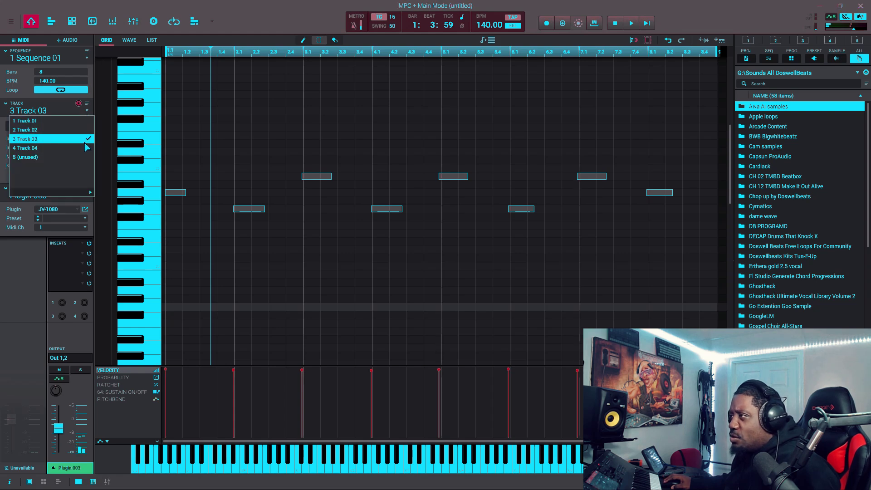
# - Switch to Track 04 and restart playback to record the Violin 1 melody
pyautogui.click(86, 148)
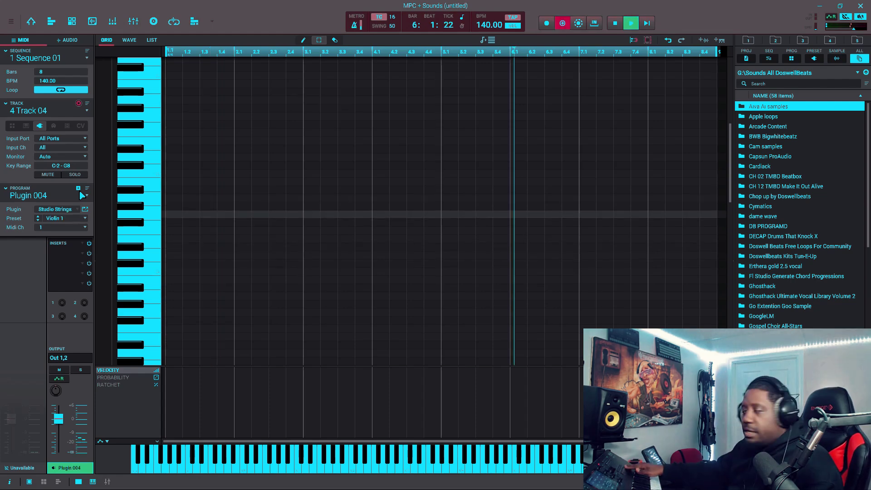
pyautogui.press('space')
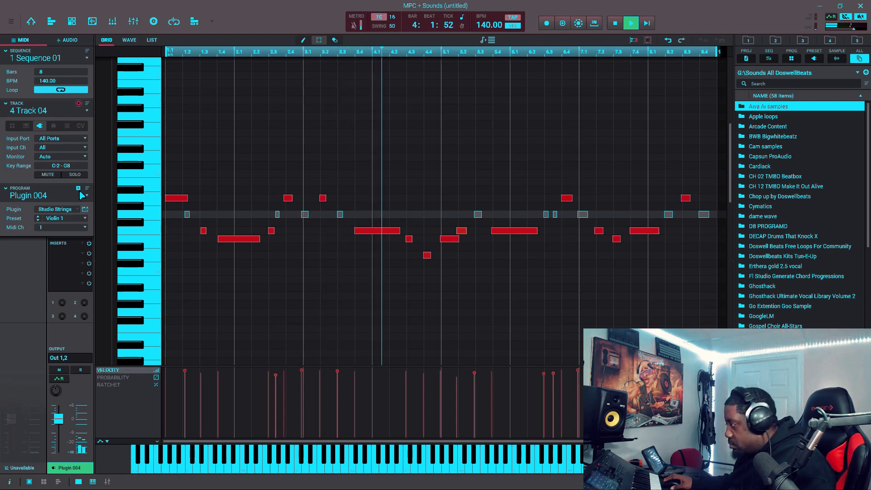
# - Add AIR Reverb and AIR Flavor inserts to Violin 1, with Flavor on the Smiley Curve preset
pyautogui.click(67, 265)
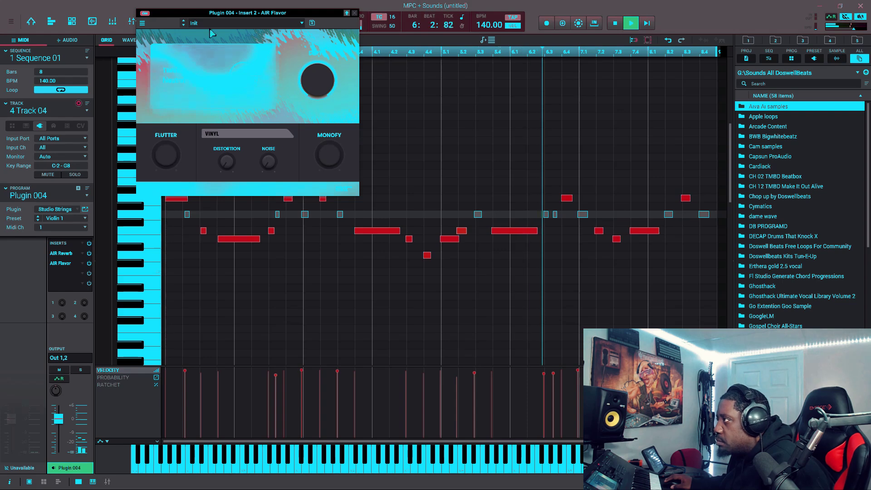
pyautogui.click(184, 26)
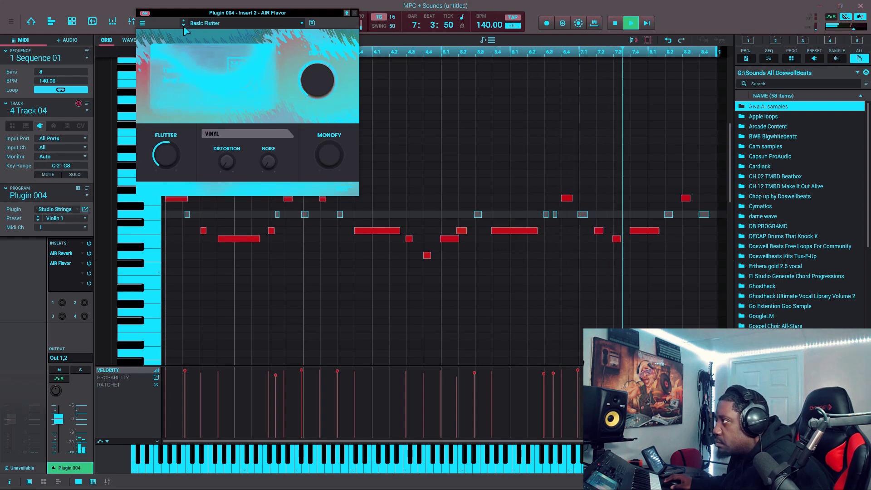
pyautogui.click(183, 25)
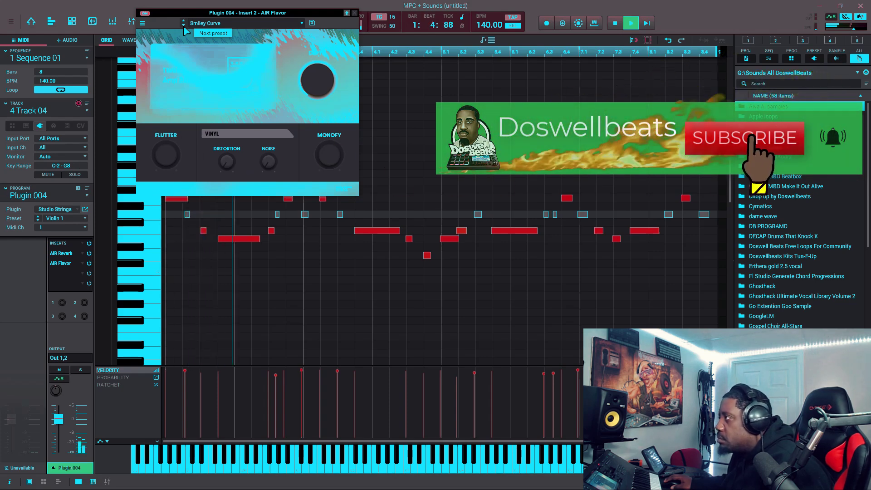
pyautogui.click(355, 13)
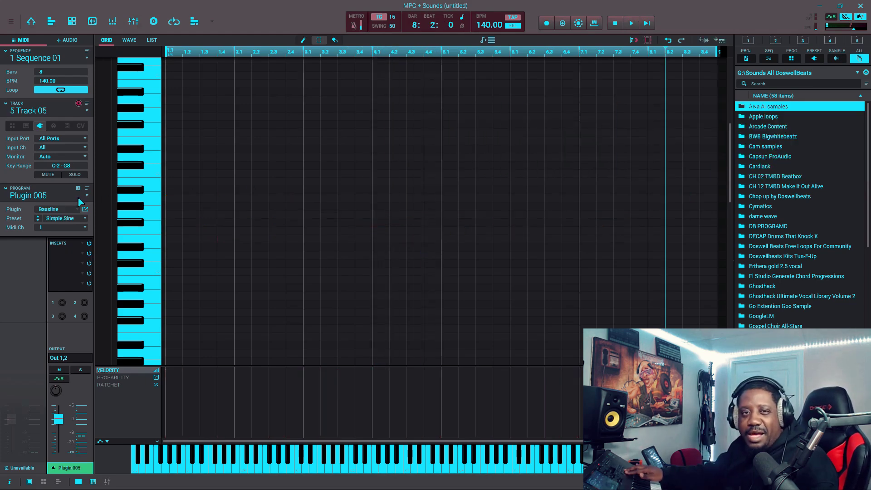
# - Overdub the Bassline Simple Sine part on Track 05, then insert and open FabFilter Pro-Q 3
pyautogui.press('space')
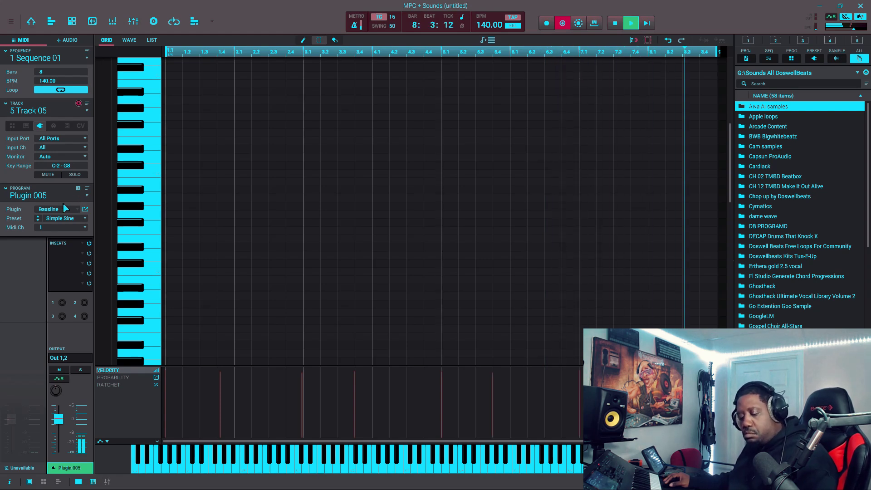
pyautogui.click(66, 208)
pyautogui.click(74, 196)
pyautogui.doubleClick(104, 223)
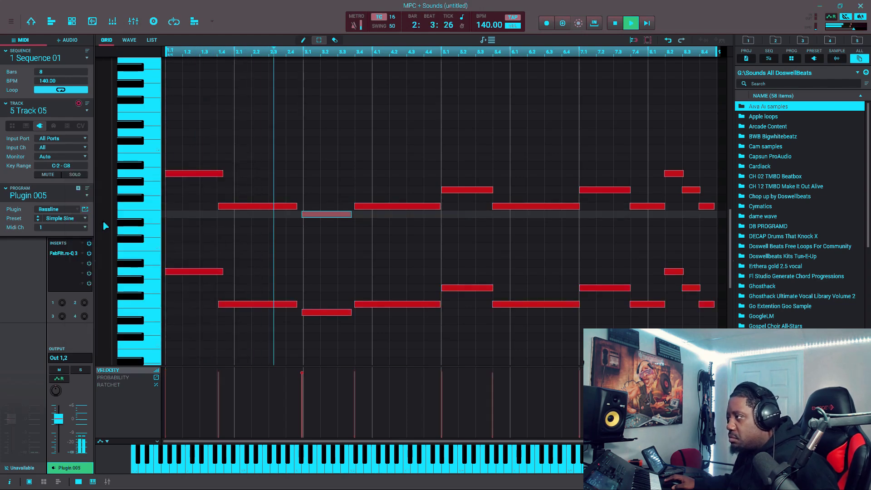
pyautogui.doubleClick(69, 256)
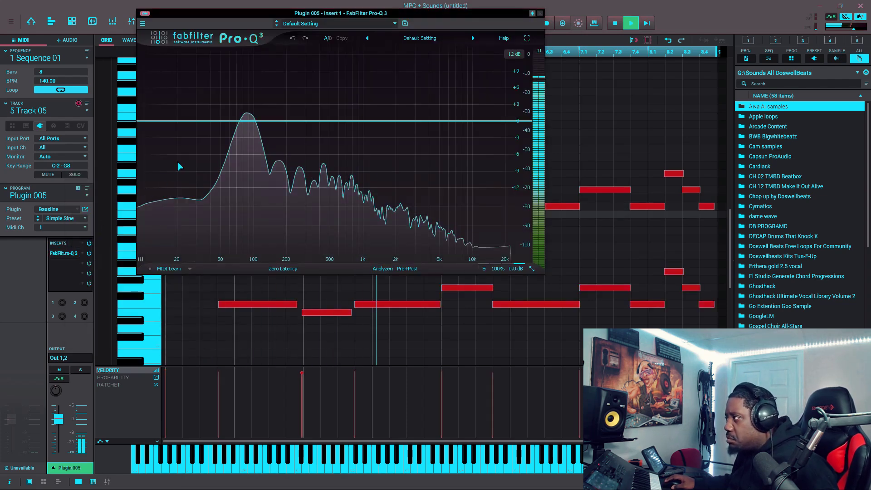
# - Give the bass Pro-Q 3 a raised low cut and a high cut pulled down to 189 Hz
pyautogui.click(152, 122)
pyautogui.moveTo(152, 123); pyautogui.dragTo(244, 104)
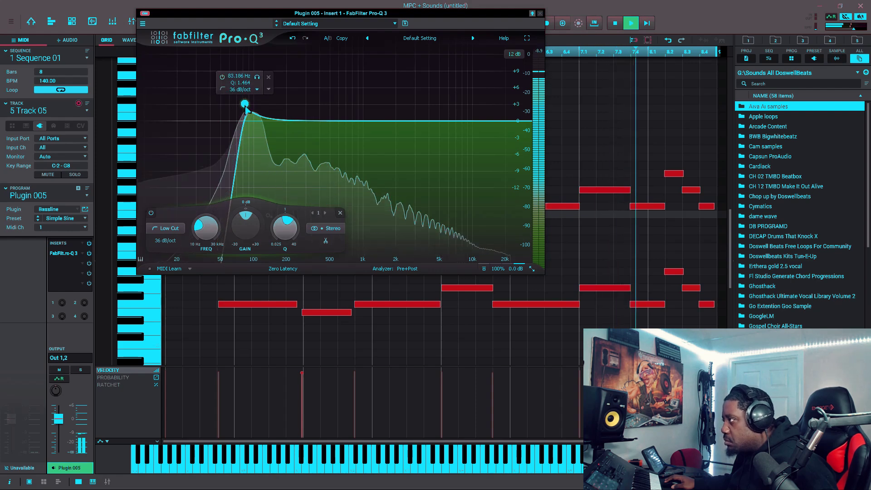
pyautogui.click(520, 121)
pyautogui.moveTo(467, 125); pyautogui.dragTo(297, 117)
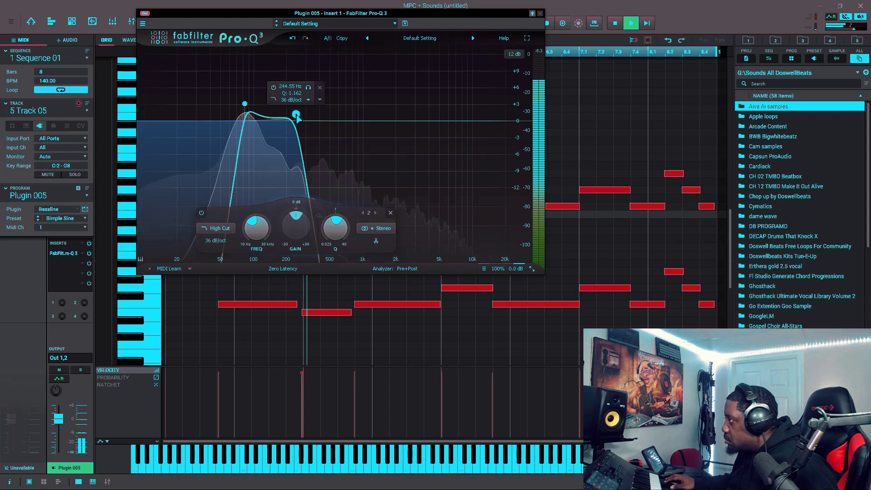
pyautogui.scroll(2, 297, 118)
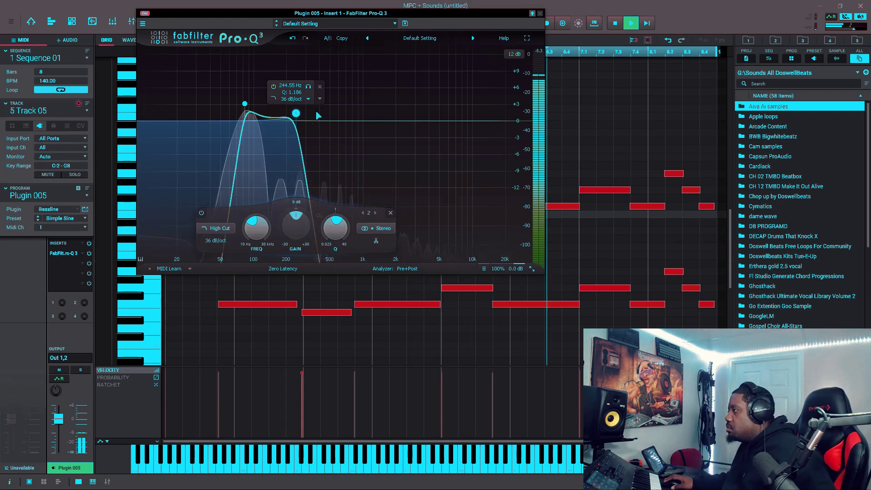
pyautogui.moveTo(296, 113); pyautogui.dragTo(284, 113)
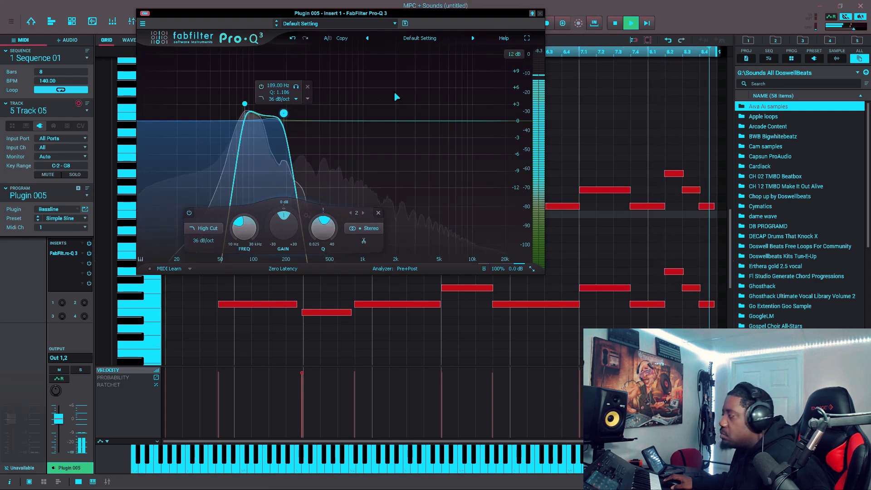
pyautogui.press('space')
pyautogui.click(540, 13)
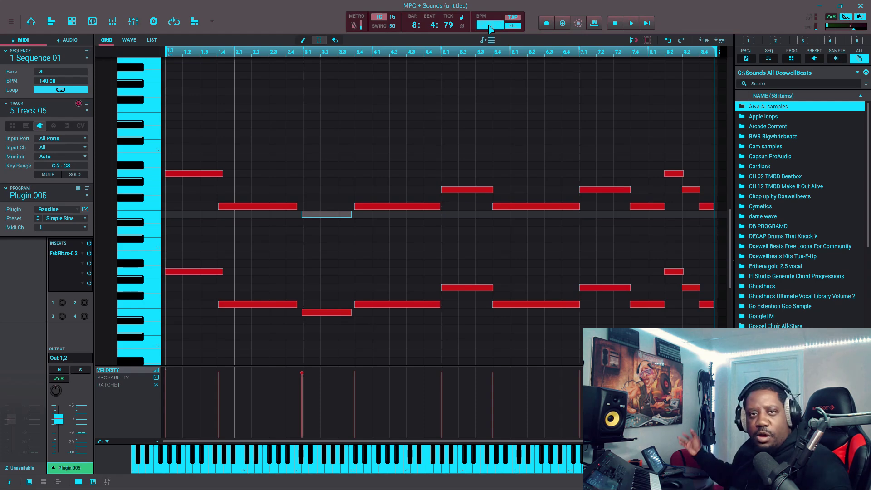
# - Set the tempo to 150 BPM, audition the beat, and switch to Main mode
pyautogui.write('150')
pyautogui.press('Return')
pyautogui.press('space')
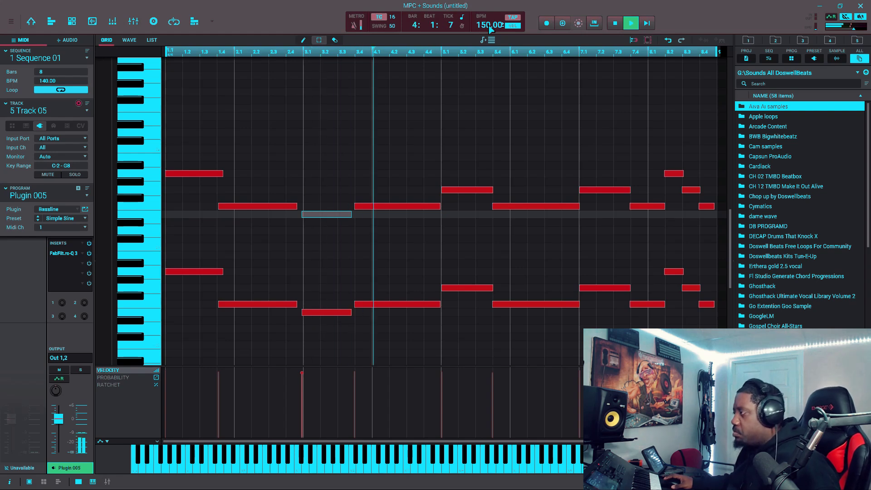
pyautogui.press('space')
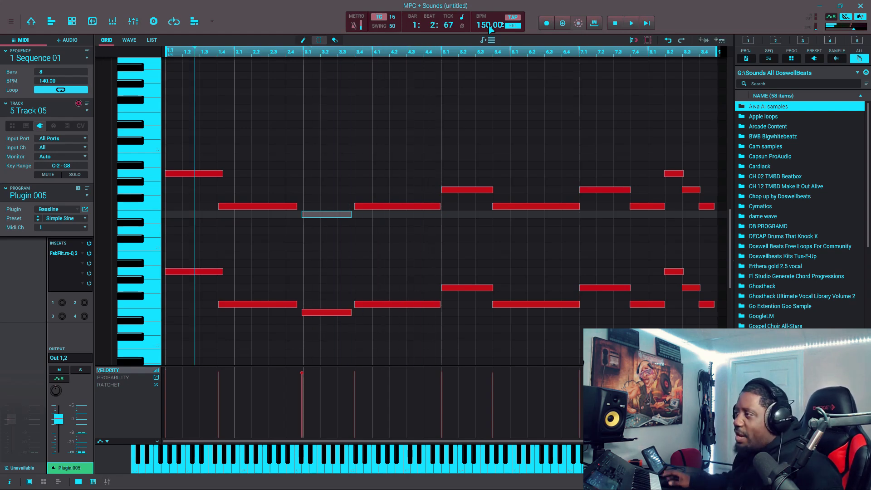
pyautogui.hotkey('ctrl', 'shift', 'm')
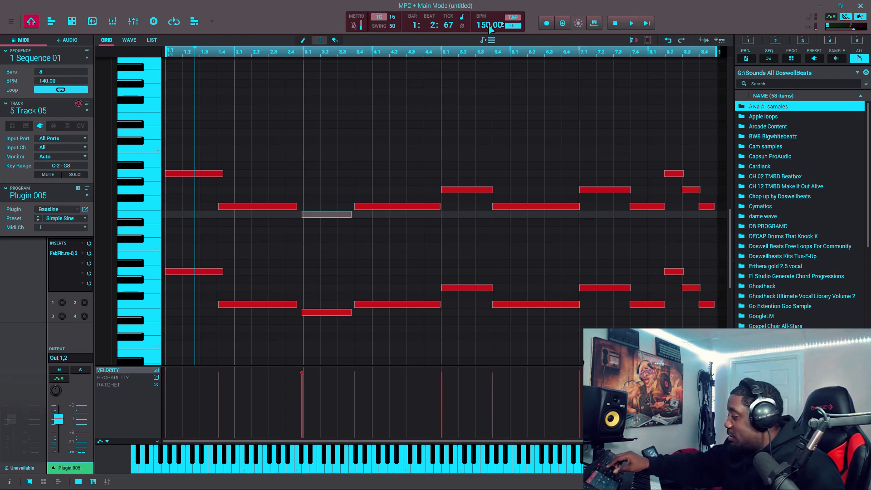
pyautogui.press('space')
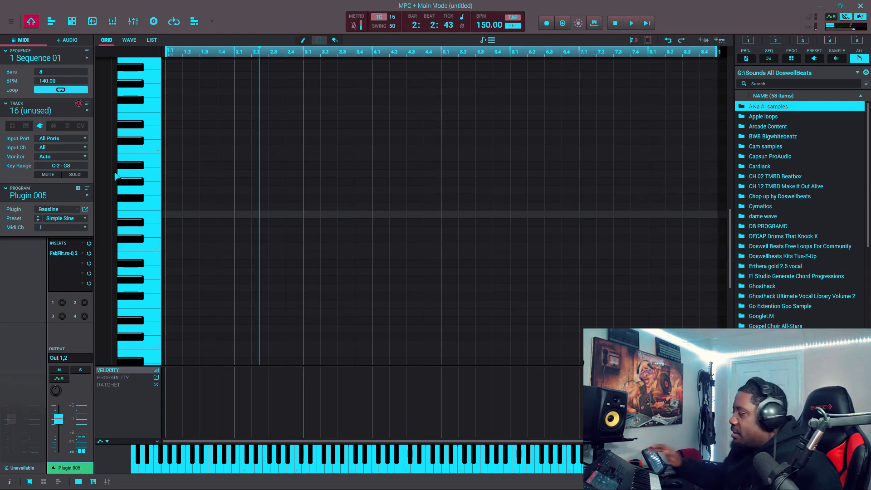
# - Browse the trap expansion sounds, then duplicate the kick hit and select all kick notes on pad A01
pyautogui.click(796, 282)
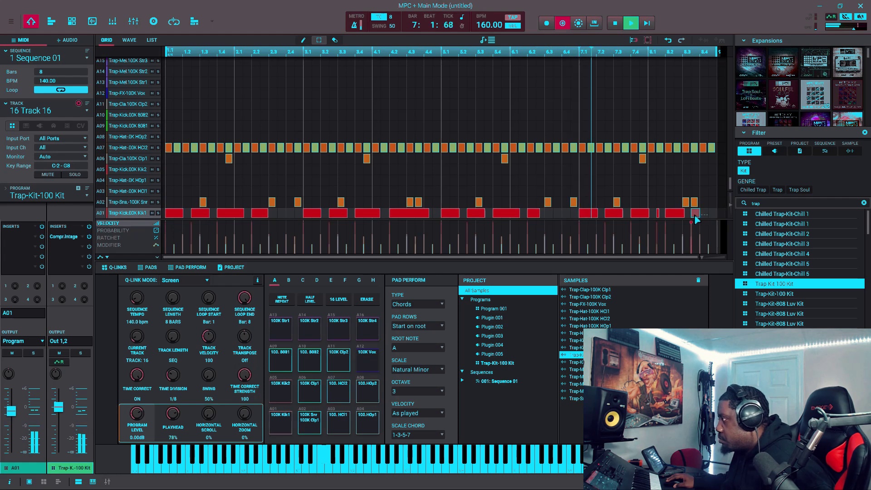
pyautogui.hotkey('ctrl', 'd')
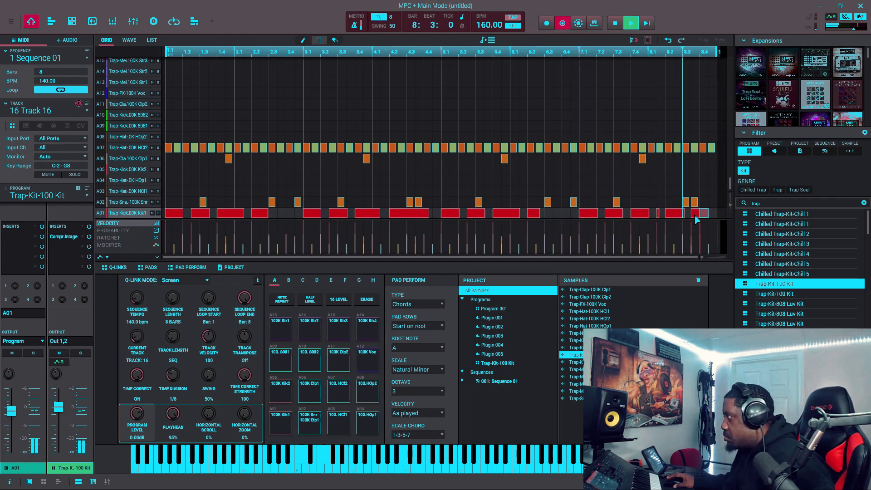
pyautogui.hotkey('ctrl', 'a')
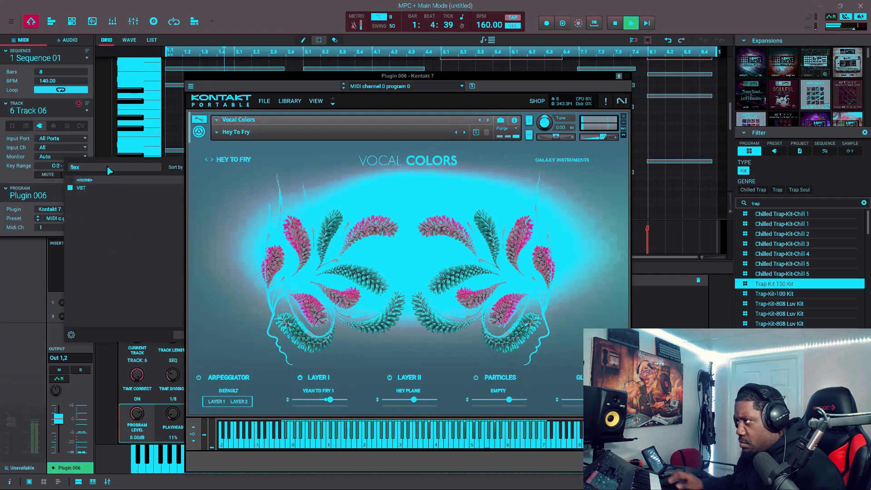
# - Insert Akai Professional Flex Beat on the Kontakt program and open its window
pyautogui.click(78, 196)
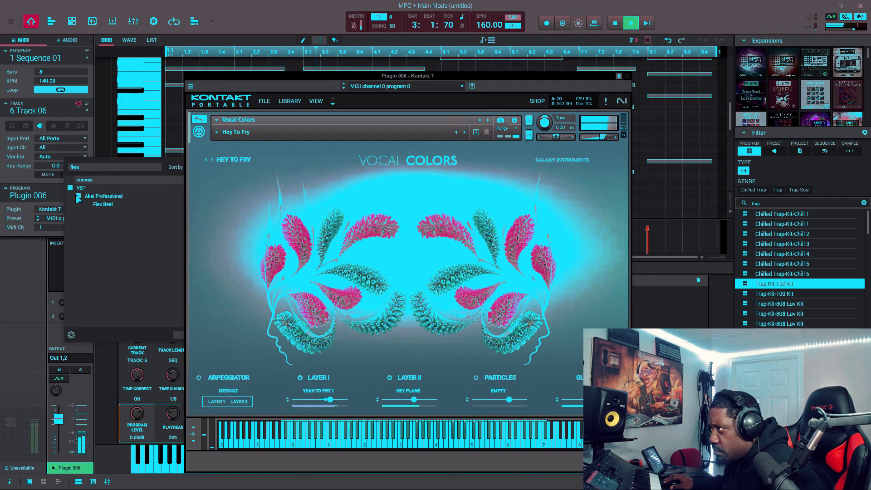
pyautogui.doubleClick(102, 206)
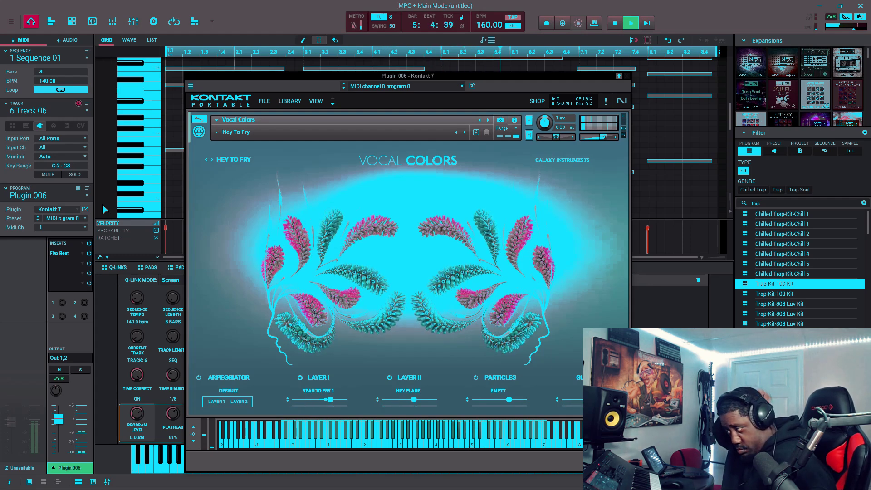
pyautogui.doubleClick(69, 254)
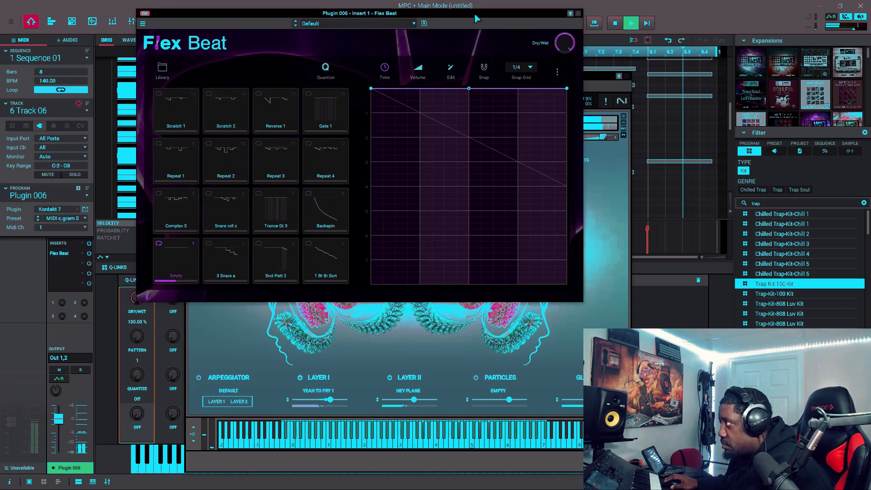
pyautogui.moveTo(475, 15); pyautogui.dragTo(410, 144)
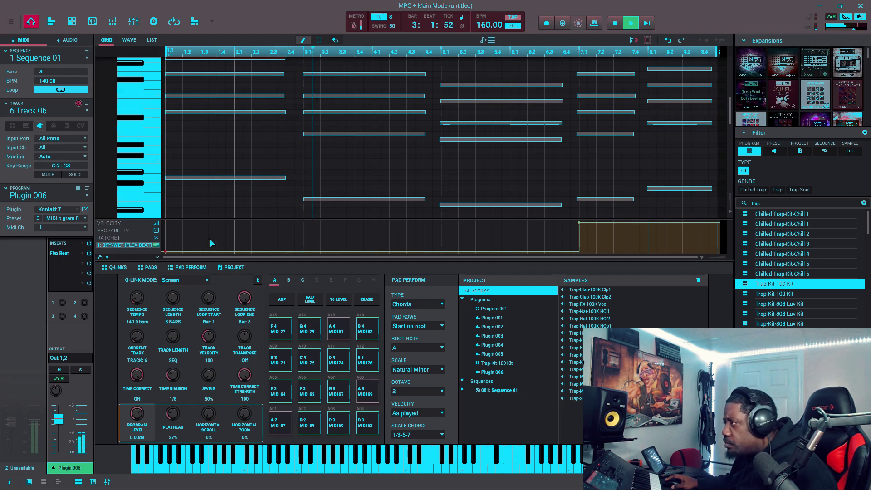
# - Show the velocity lane and box-select the chord notes in bars 7 and 8
pyautogui.click(117, 225)
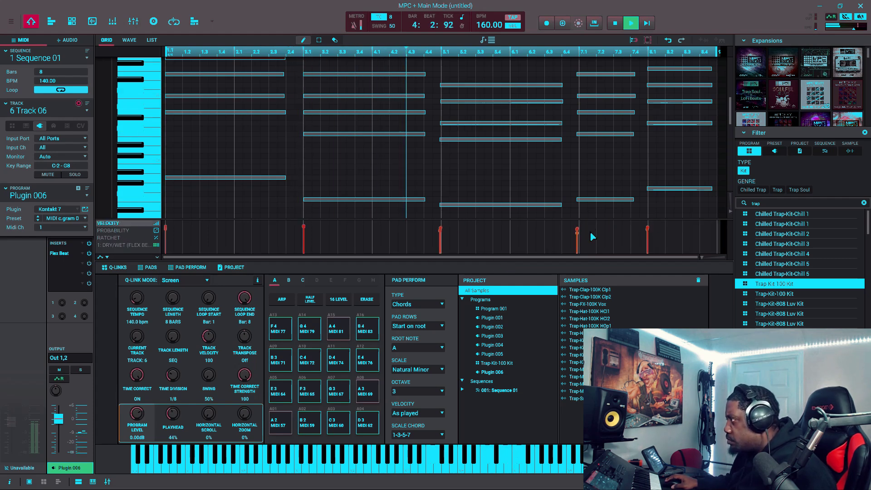
pyautogui.click(318, 40)
pyautogui.moveTo(576, 203); pyautogui.dragTo(696, 63)
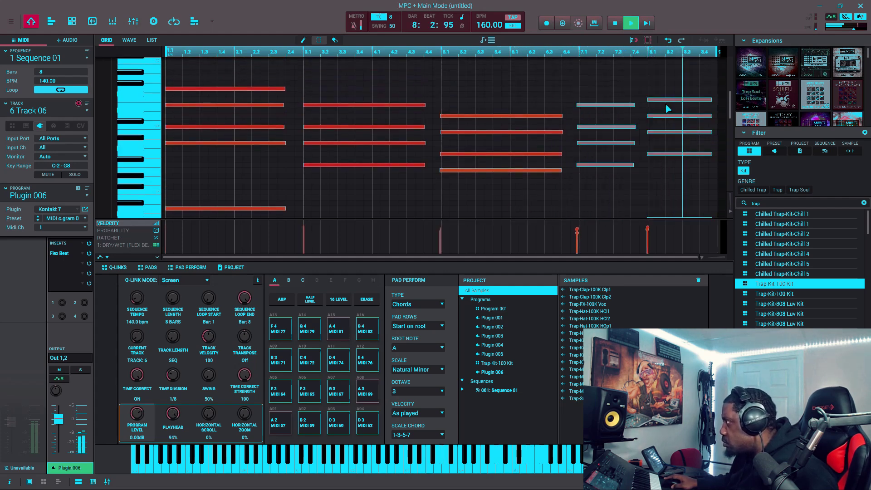
pyautogui.scroll(-3, 661, 112)
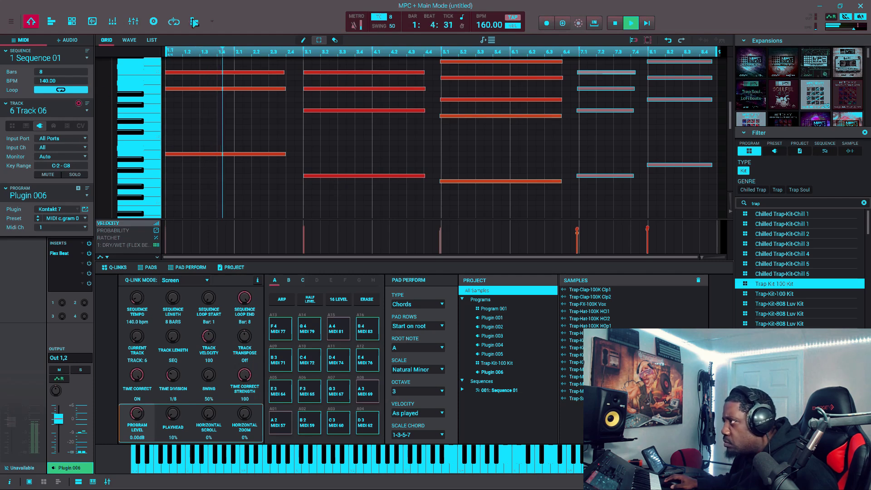
pyautogui.click(303, 40)
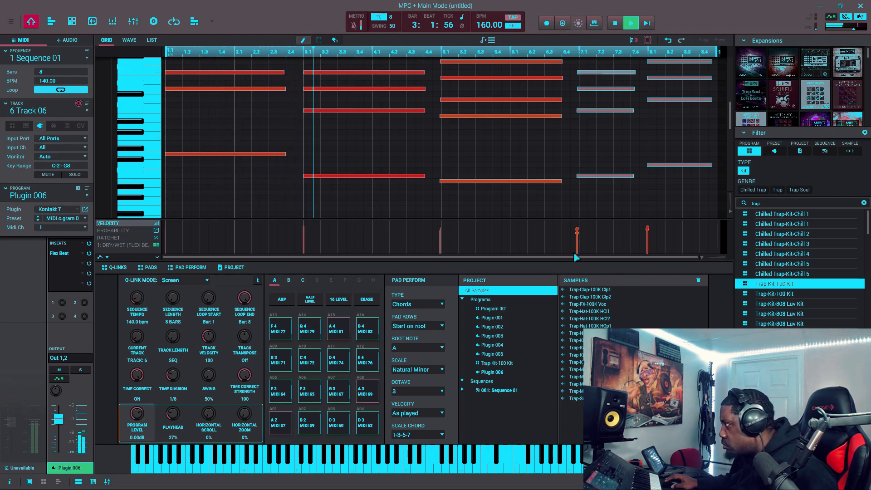
# - Turn time correction off and pull the bar 7 chord velocities down low
pyautogui.click(398, 22)
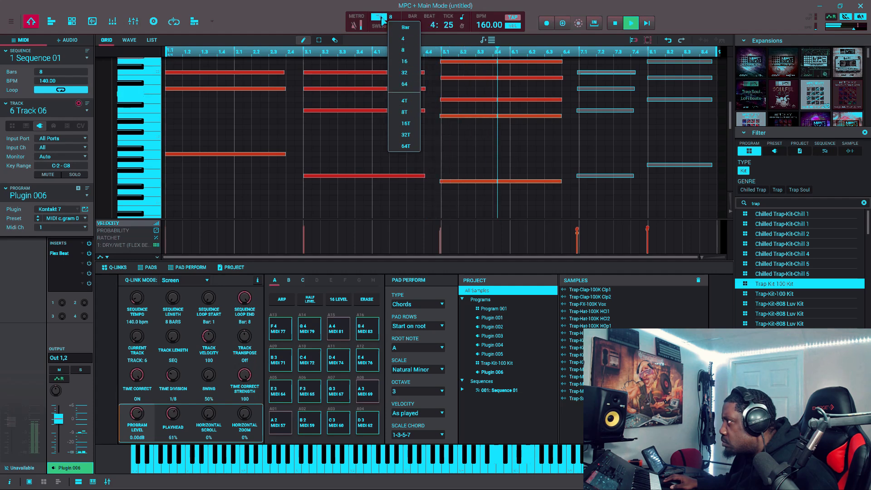
pyautogui.click(381, 19)
pyautogui.click(381, 19)
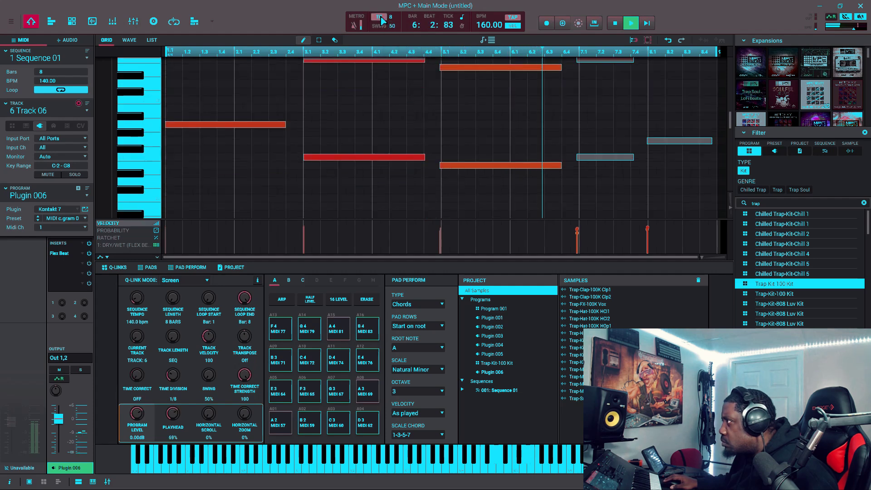
pyautogui.moveTo(577, 249); pyautogui.dragTo(585, 221)
pyautogui.click(577, 246)
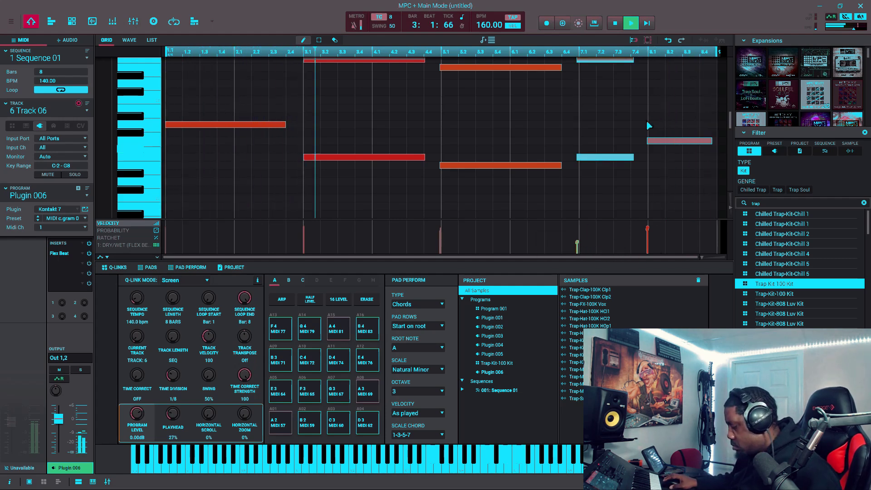
pyautogui.press('space')
pyautogui.click(582, 51)
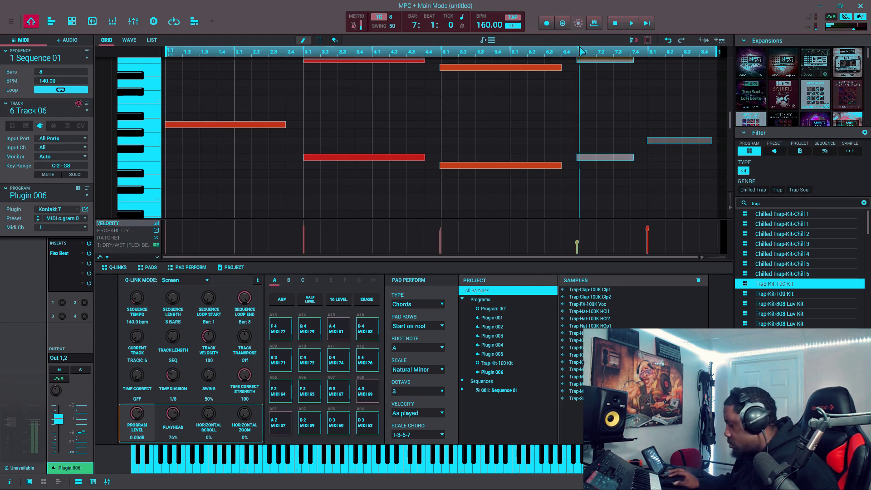
# - Restart playback and hide the lower panel to enlarge the note grid
pyautogui.scroll(10, 583, 51)
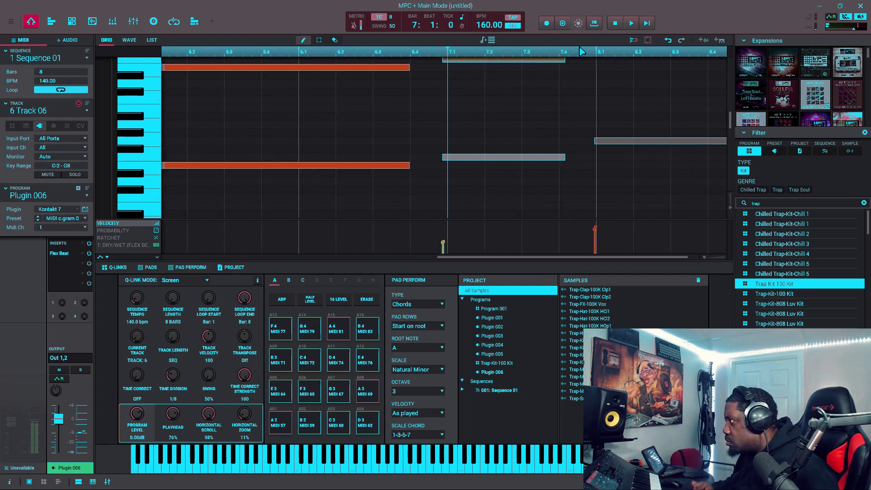
pyautogui.scroll(4, 582, 51)
pyautogui.press('space')
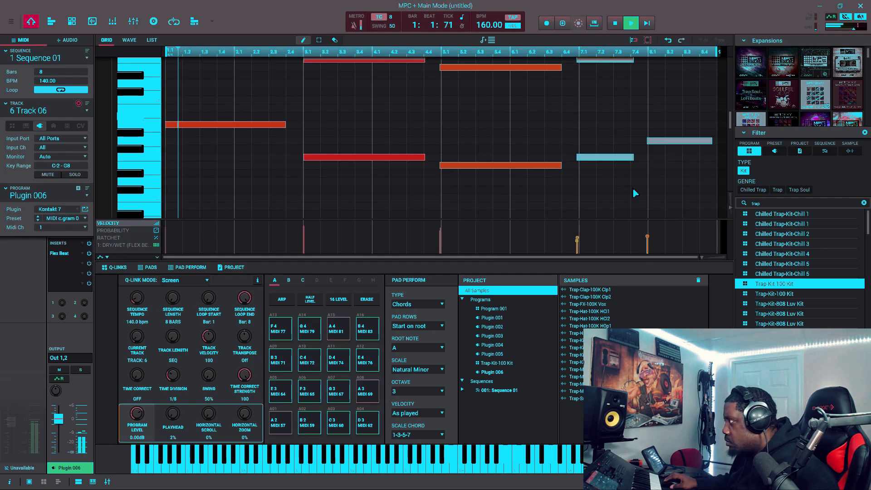
pyautogui.scroll(9, 558, 181)
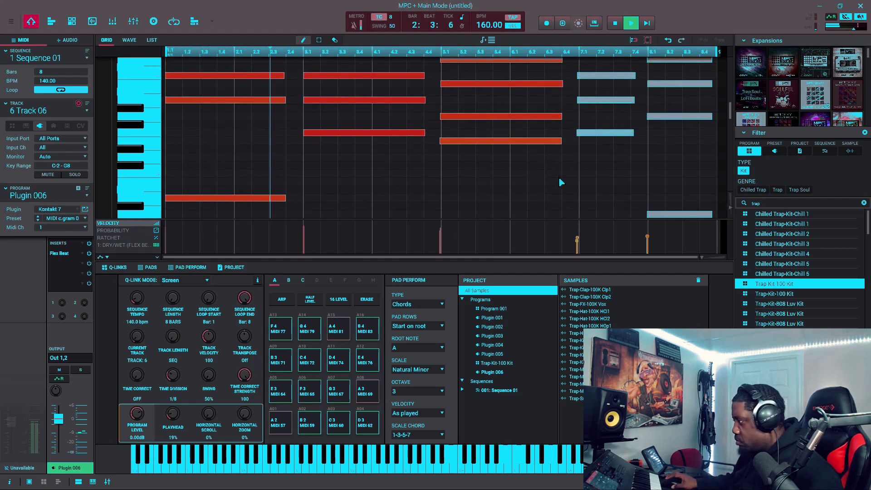
pyautogui.click(78, 482)
pyautogui.scroll(-4, 336, 148)
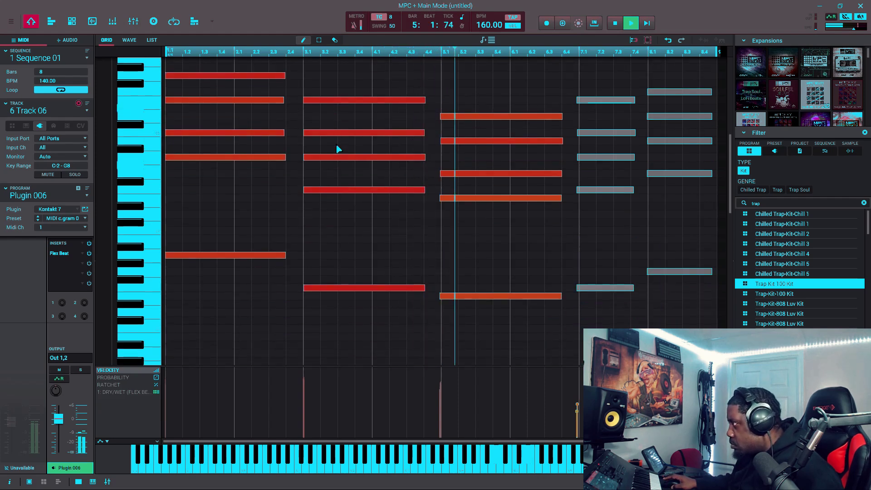
# - Select the notes in bars 1 through 6 and turn time correction back on
pyautogui.scroll(-2, 338, 149)
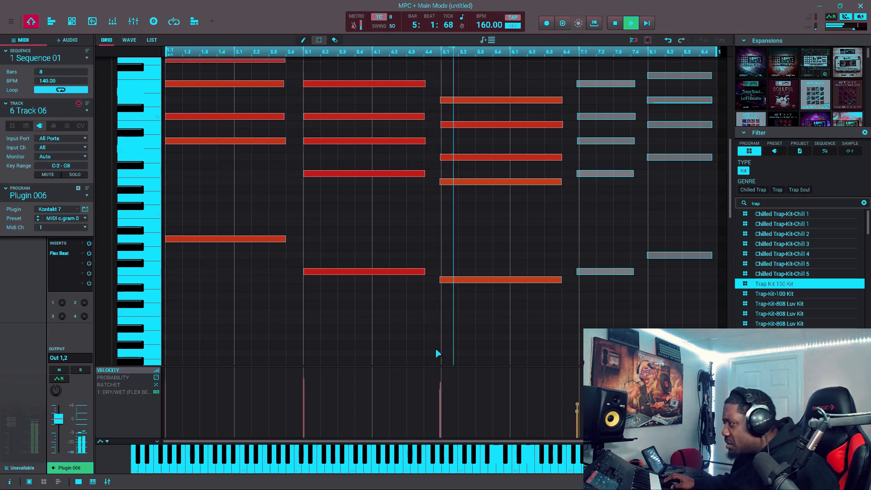
pyautogui.moveTo(465, 403); pyautogui.dragTo(165, 406)
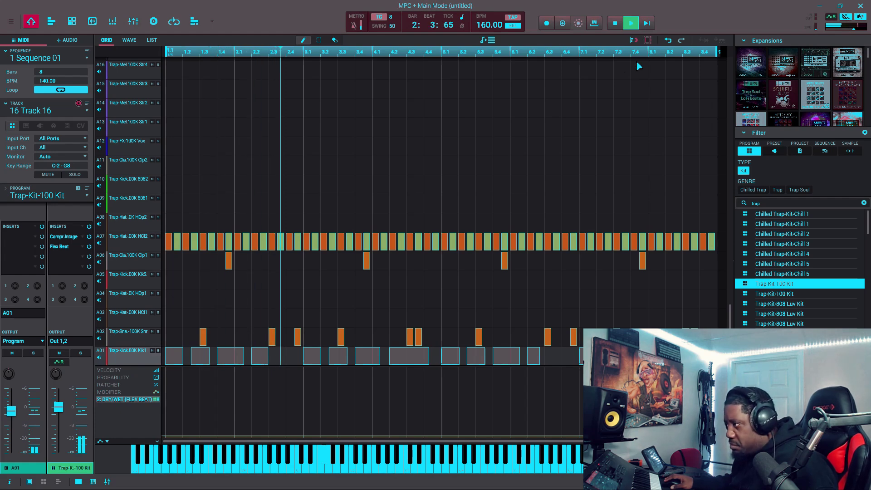
pyautogui.click(380, 18)
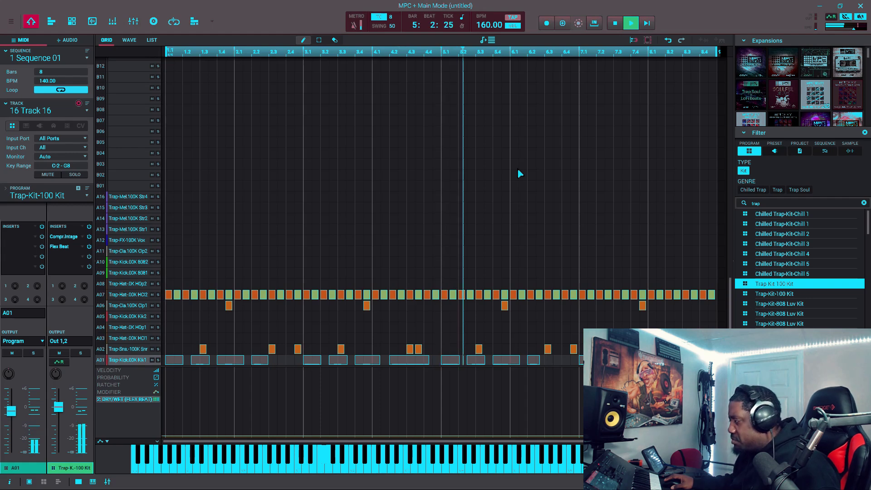